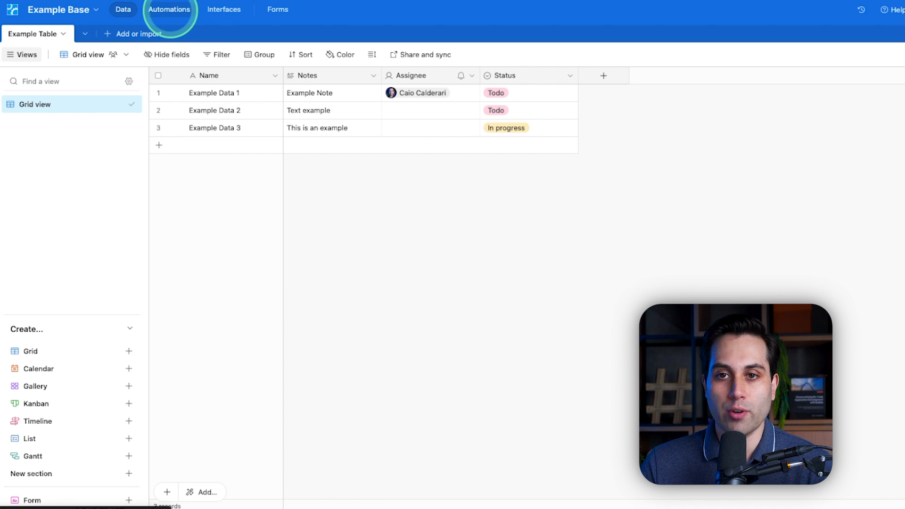
Create an automation in Example Base from the suggested "Generate a weekly digest in Google Docs" template.
left_click(170, 11)
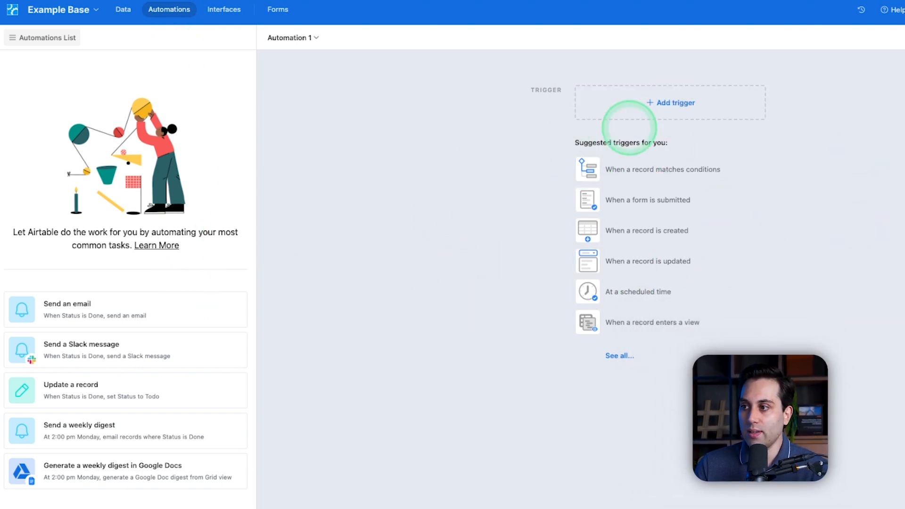
left_click(606, 169)
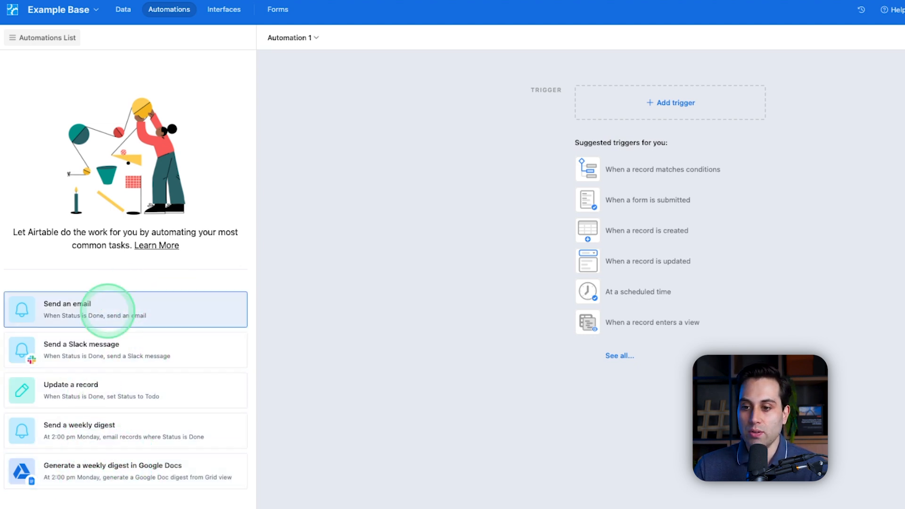
left_click(71, 468)
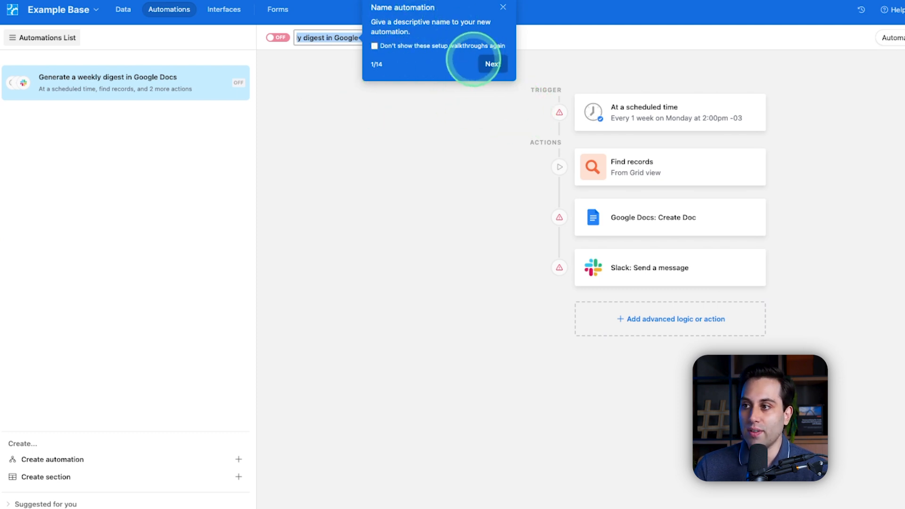
Go through the setup walkthrough, accepting the suggested automation name and the scheduled trigger's interval type, timing and start date.
left_click(493, 64)
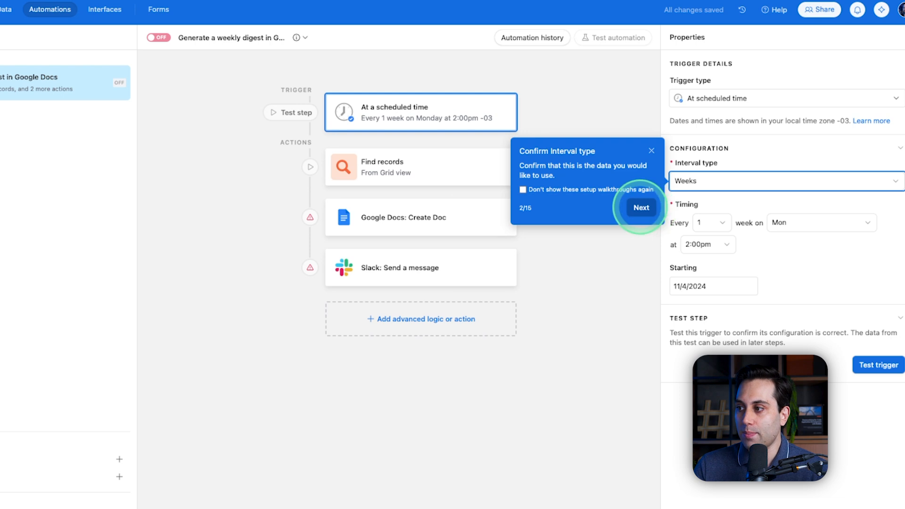
left_click(640, 208)
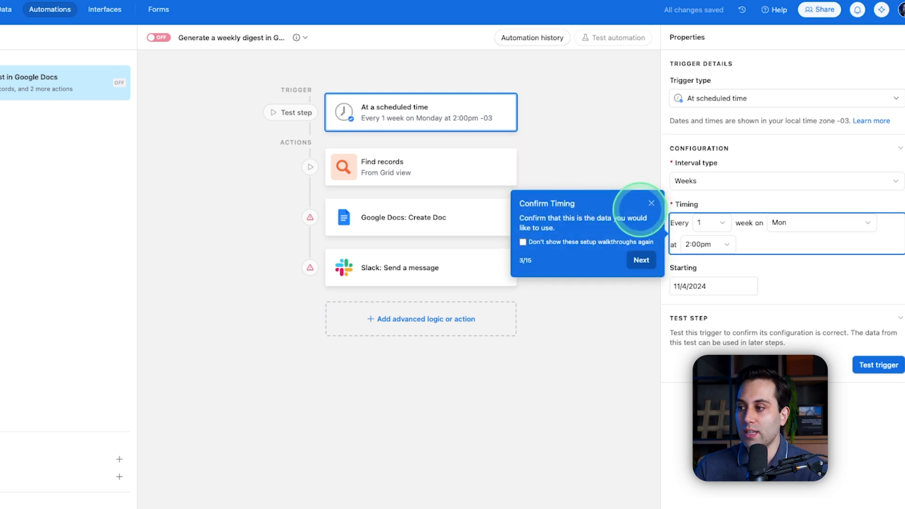
left_click(638, 259)
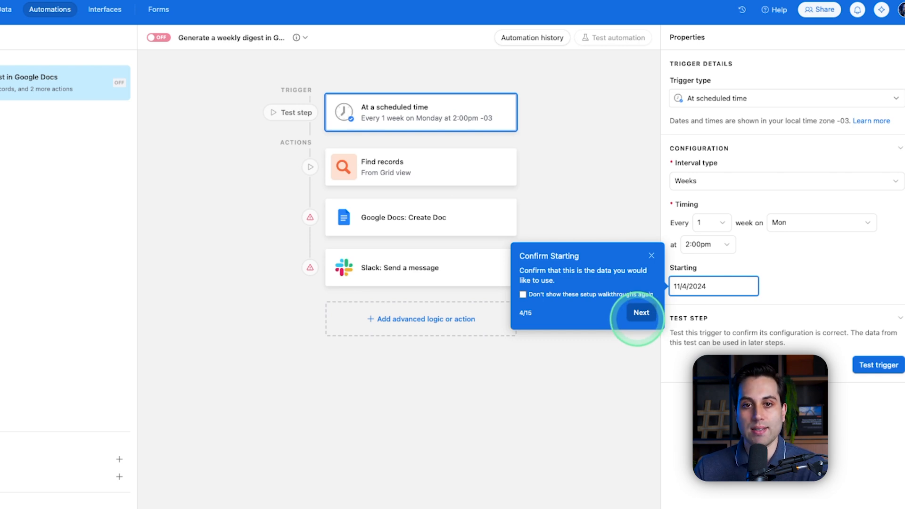
left_click(640, 313)
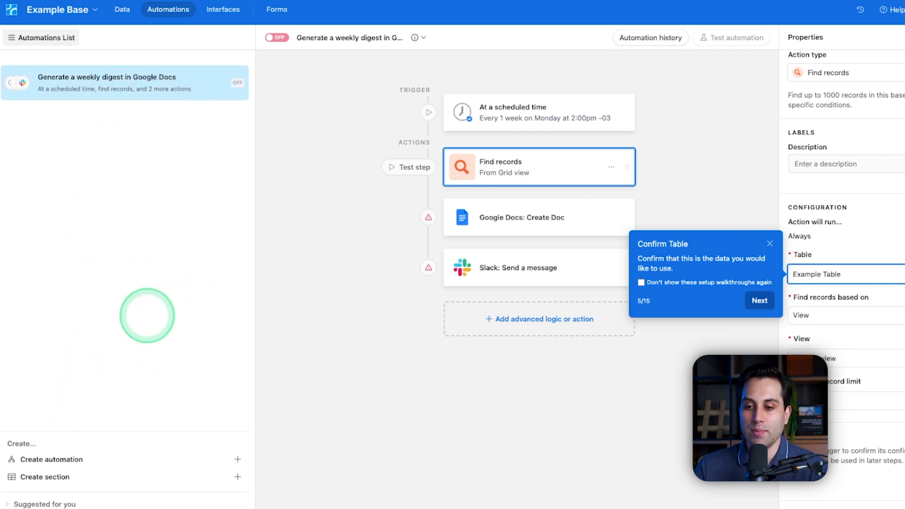
Create another automation from scratch and name it "Automation Example".
left_click(28, 503)
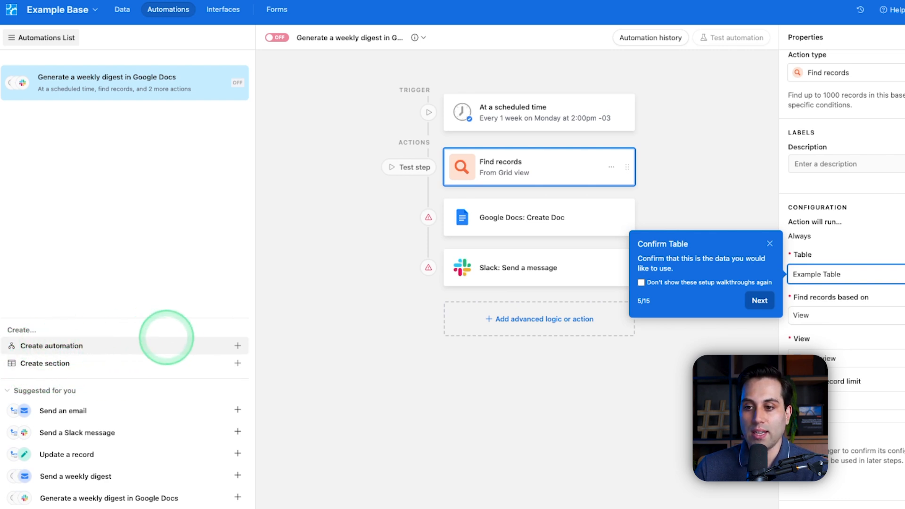
left_click(188, 341)
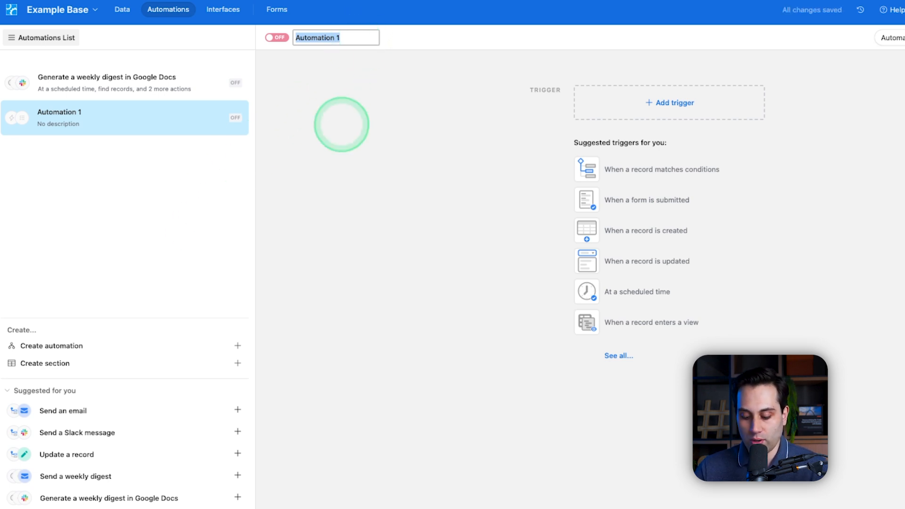
key("Right")
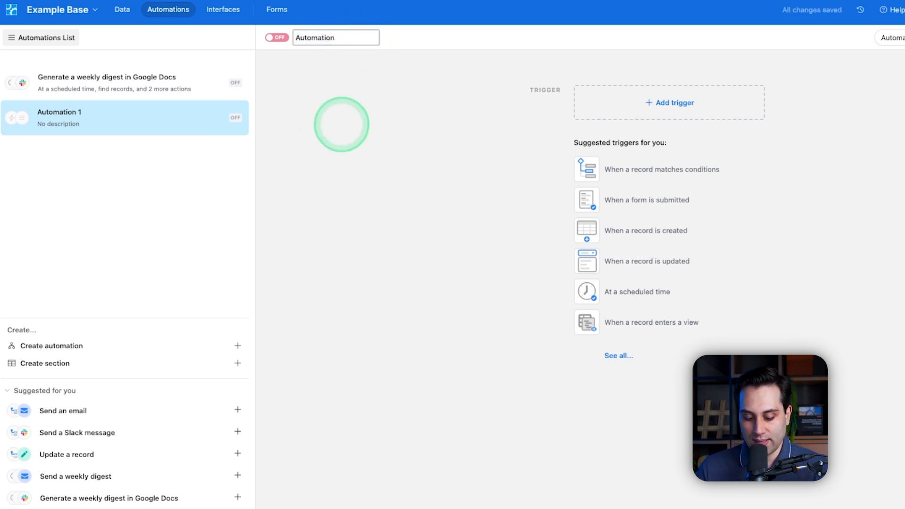
type("Example")
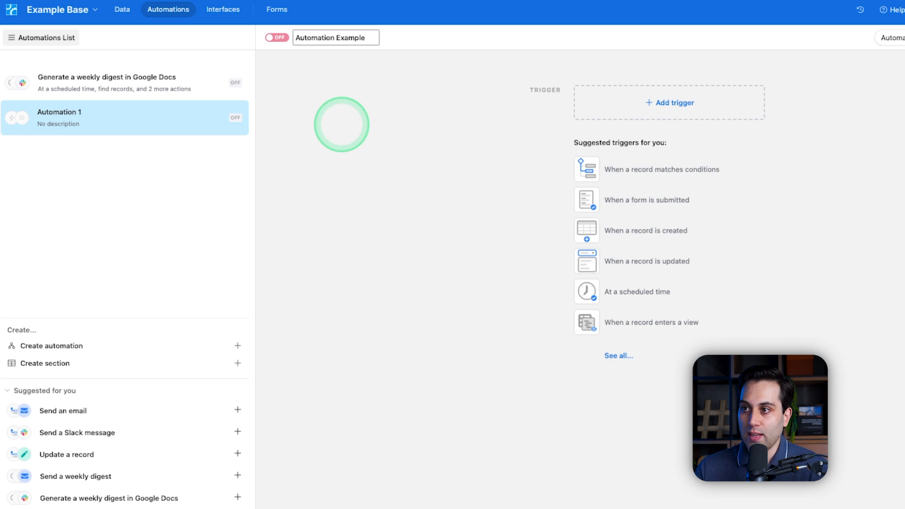
left_click(342, 124)
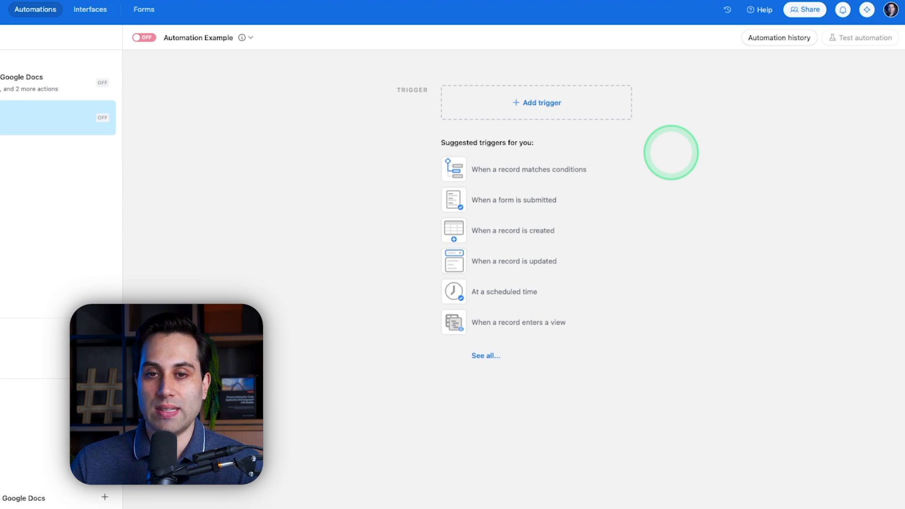
Examine the trigger types available for the automation, including the Google Calendar, Google Forms, Google Sheets and Outlook integration triggers.
left_click(552, 169)
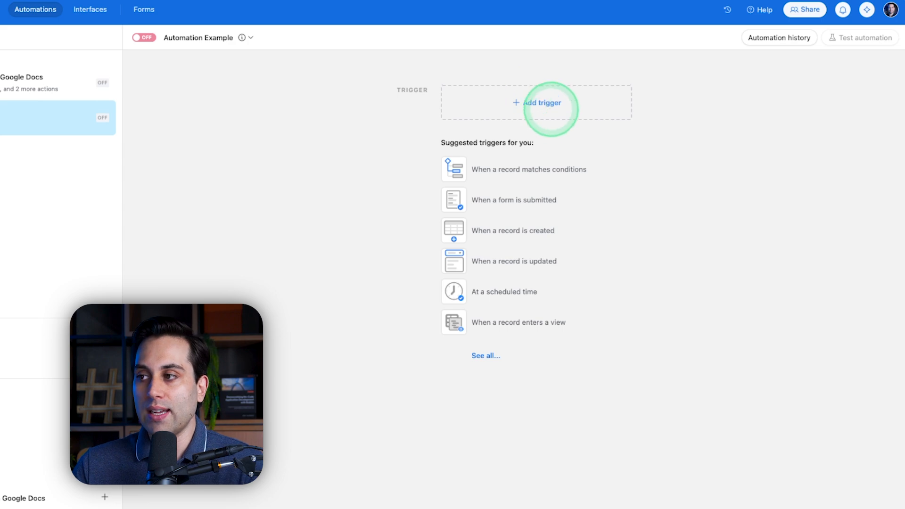
left_click(532, 103)
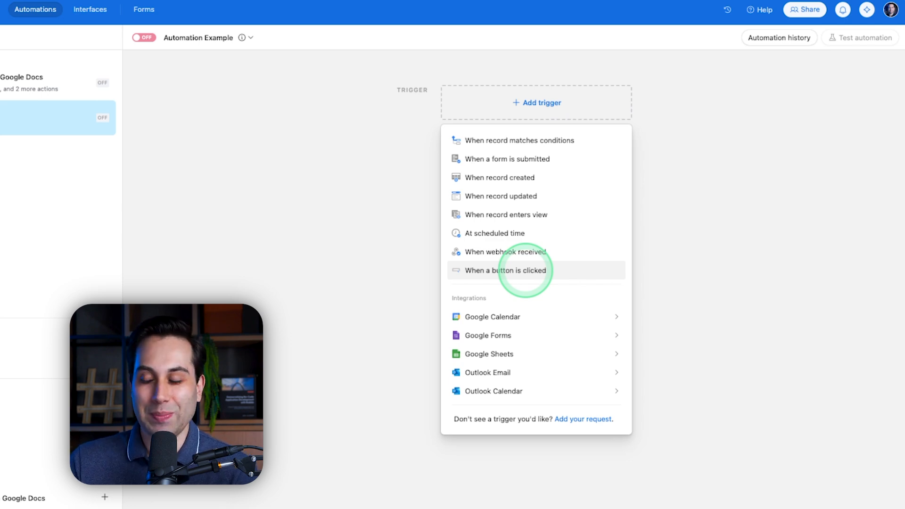
mouse_move(506, 398)
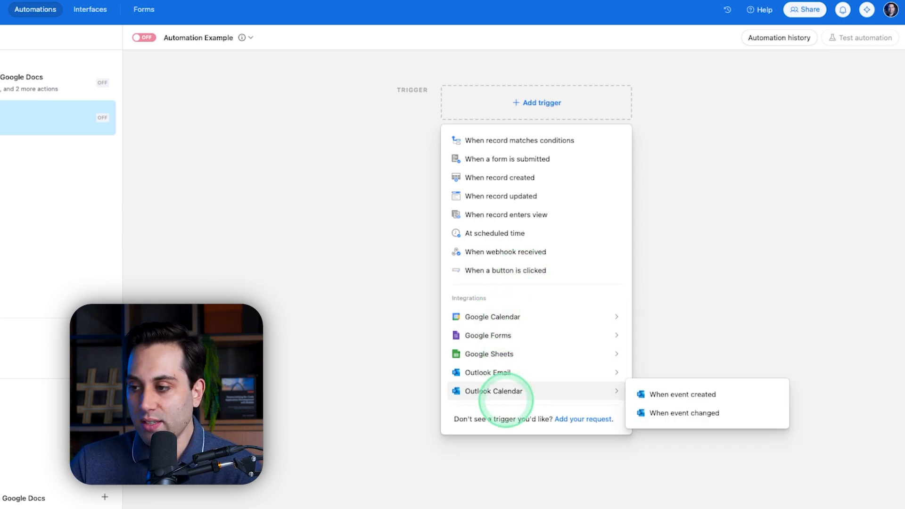
mouse_move(495, 317)
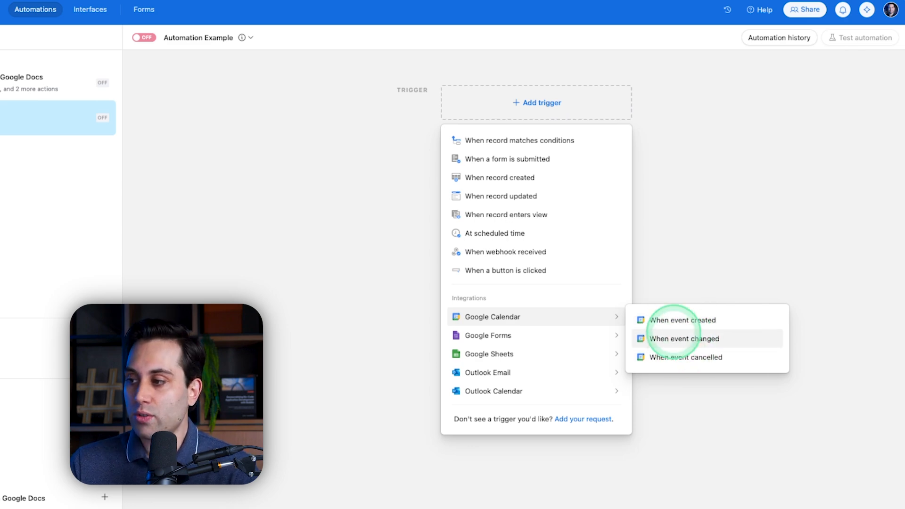
mouse_move(482, 333)
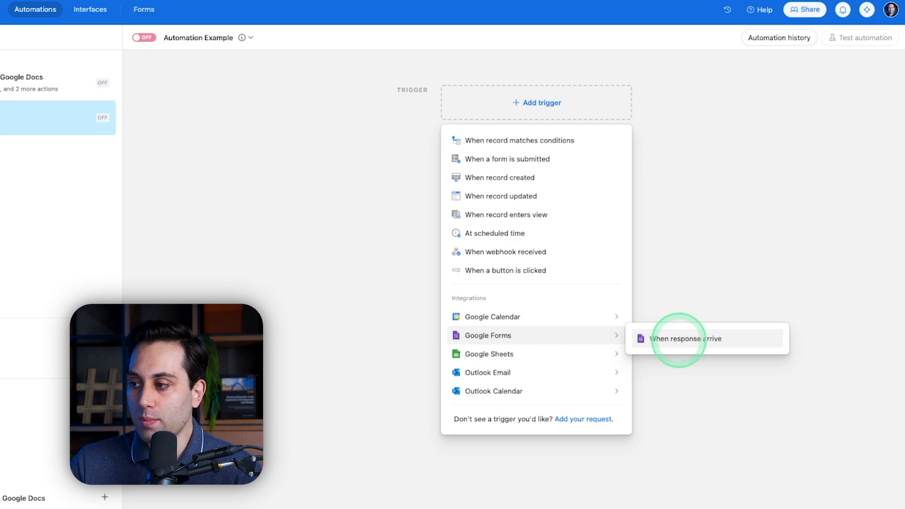
mouse_move(495, 355)
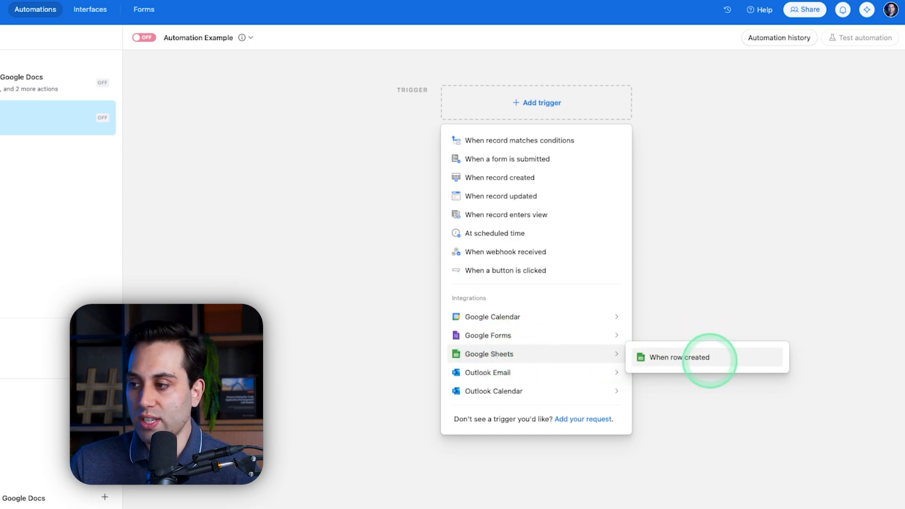
mouse_move(471, 372)
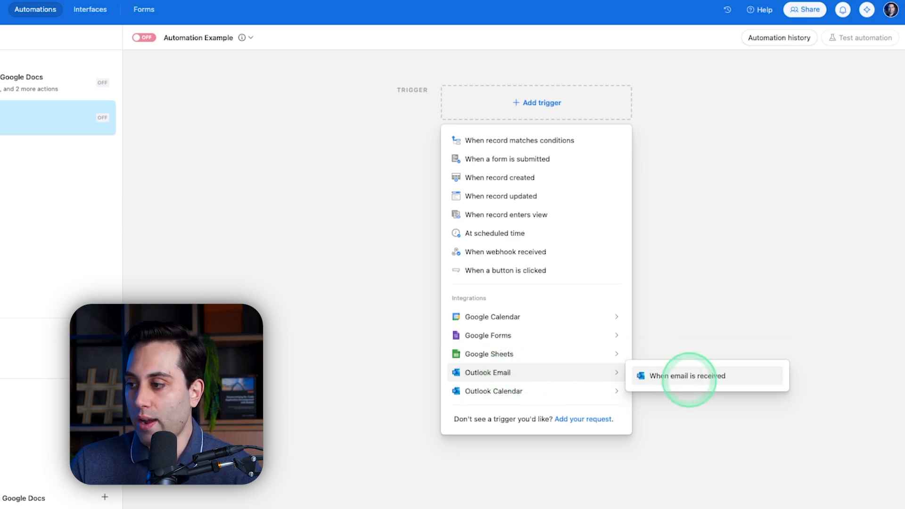
mouse_move(546, 387)
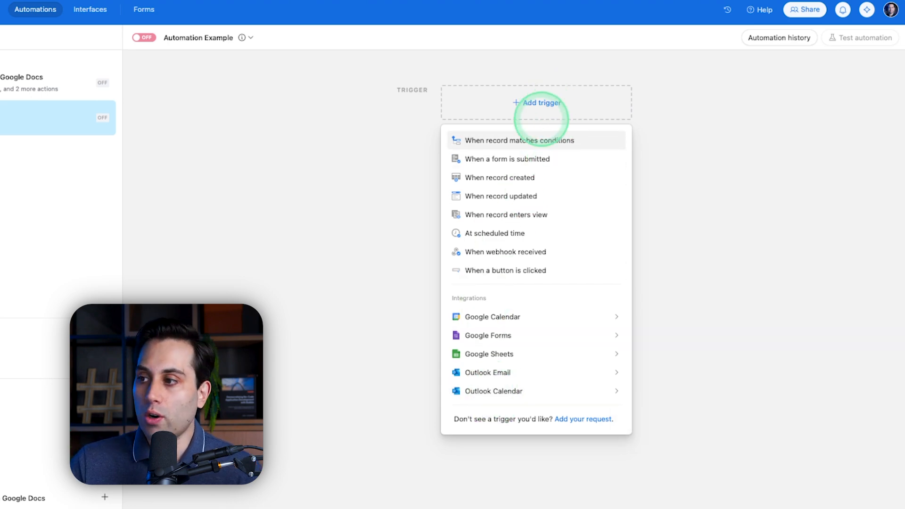
mouse_move(515, 371)
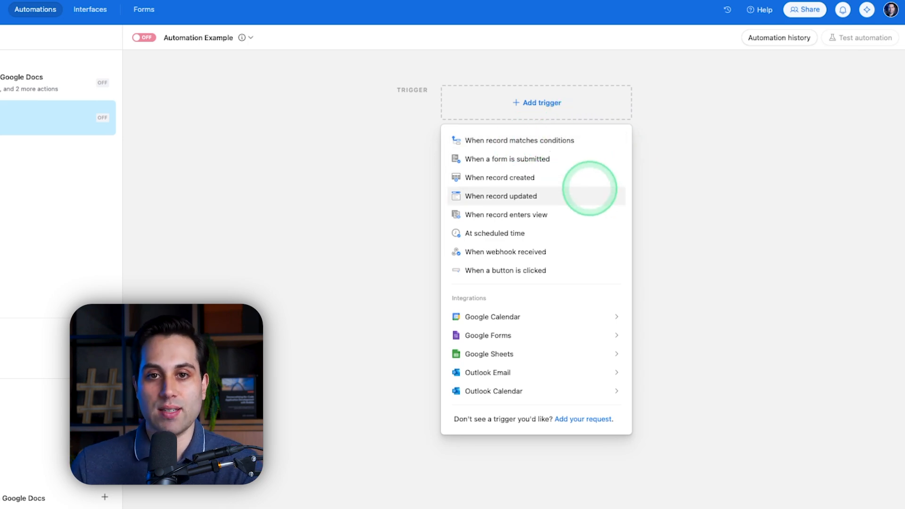
Add an "At scheduled time" trigger to the automation and set its interval type to One time.
left_click(585, 233)
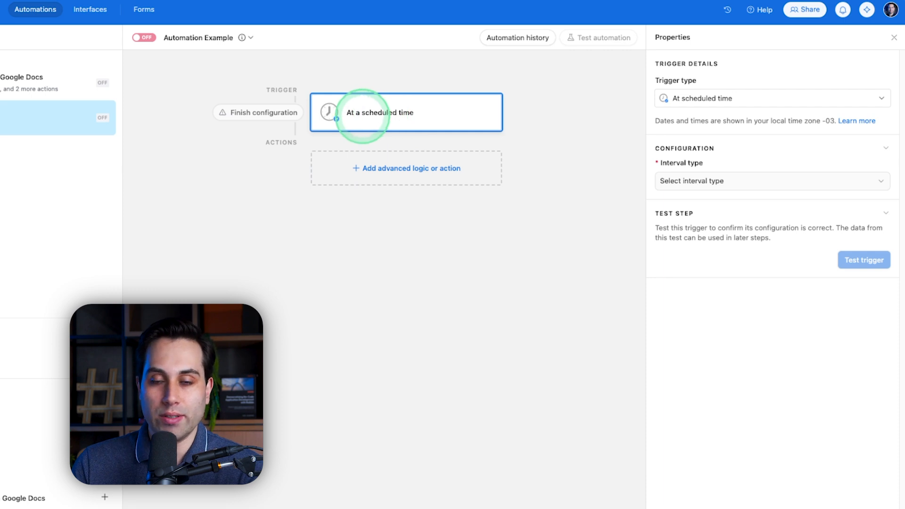
left_click(730, 179)
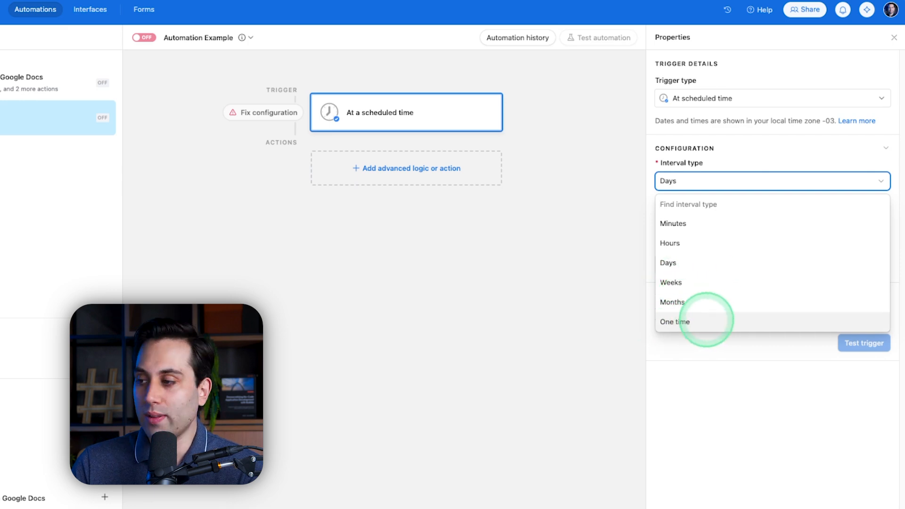
left_click(708, 322)
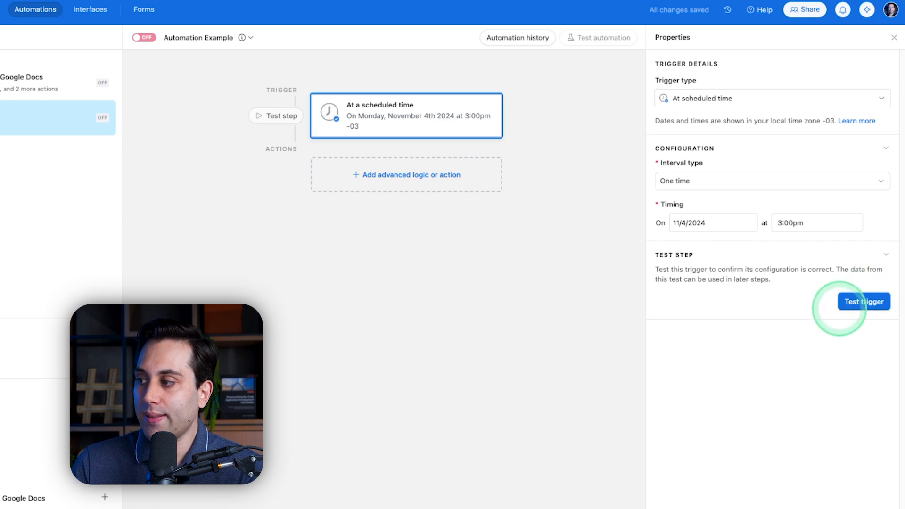
Test the scheduled trigger and review its test results.
left_click(858, 302)
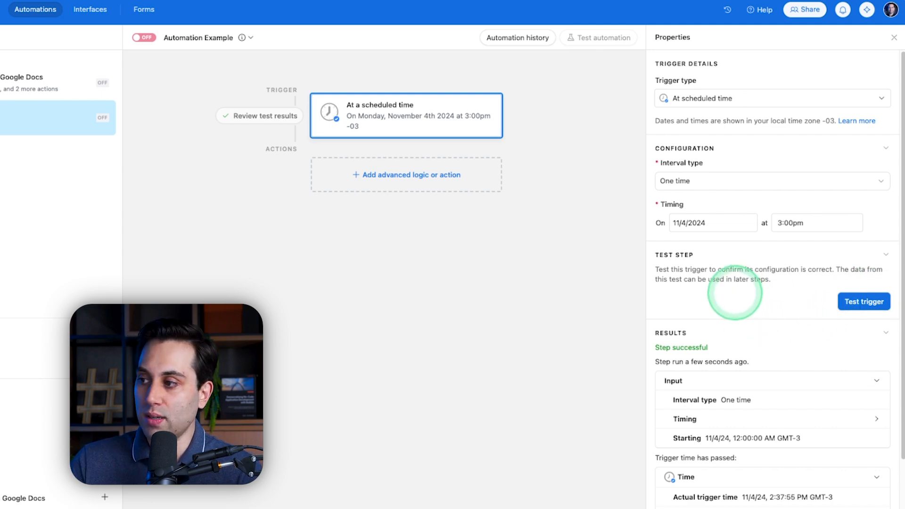
scroll(733, 293, "down", 2)
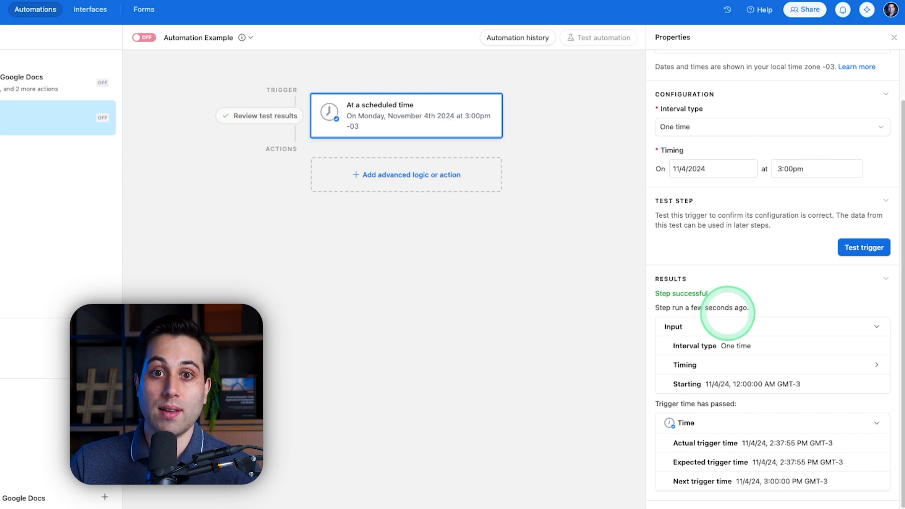
scroll(722, 262, "up", 2)
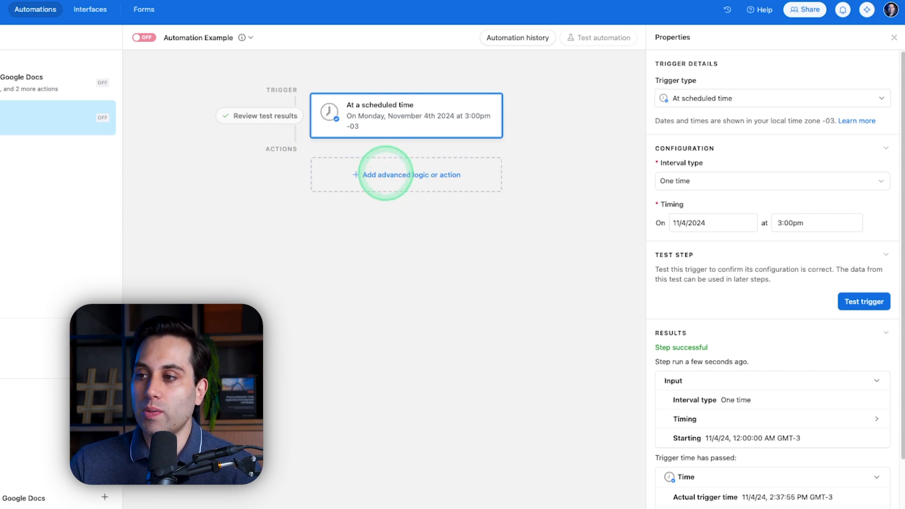
Examine the advanced logic options and built-in Airtable actions available for the automation, from Conditional logic to Generate with AI.
left_click(386, 173)
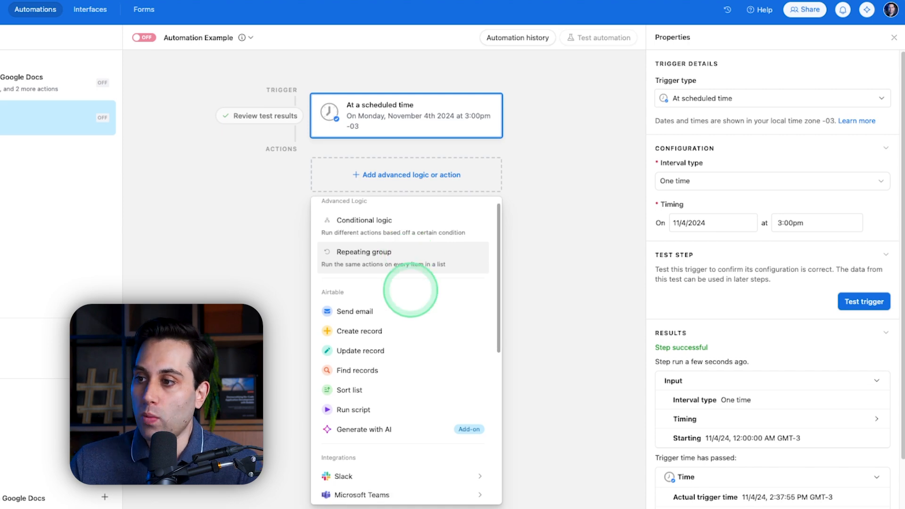
scroll(405, 292, "down", 1)
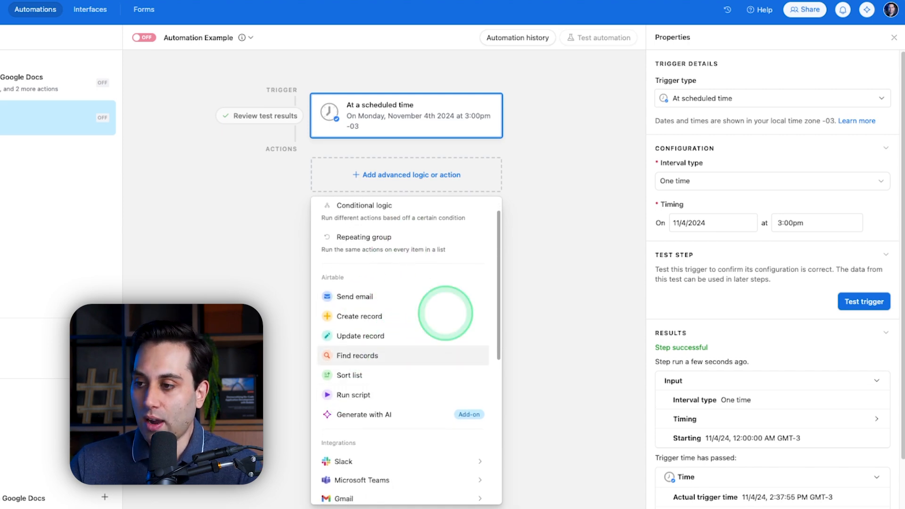
scroll(410, 288, "down", 3)
scroll(412, 292, "up", 3)
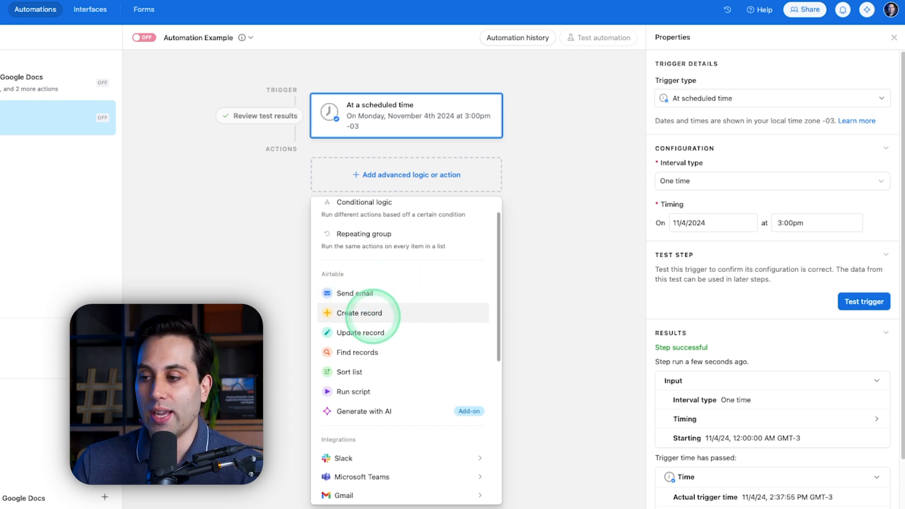
scroll(400, 314, "down", 1)
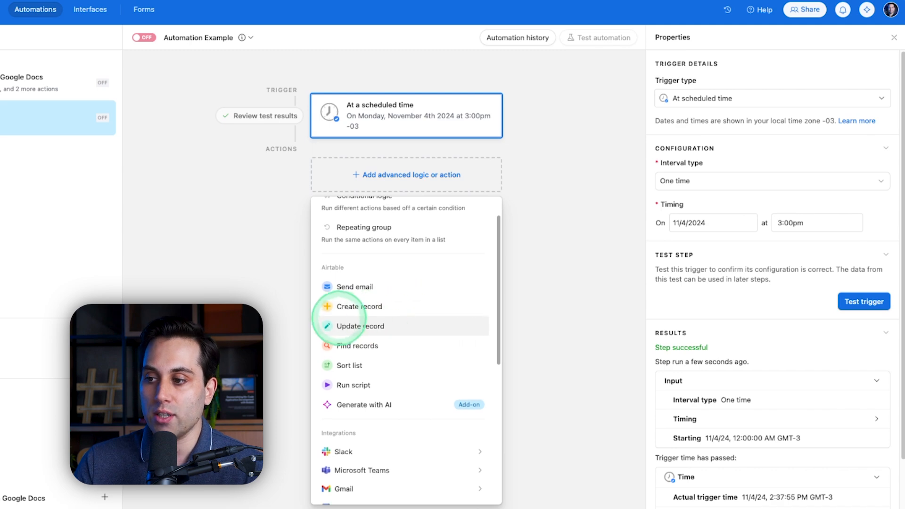
scroll(407, 318, "down", 3)
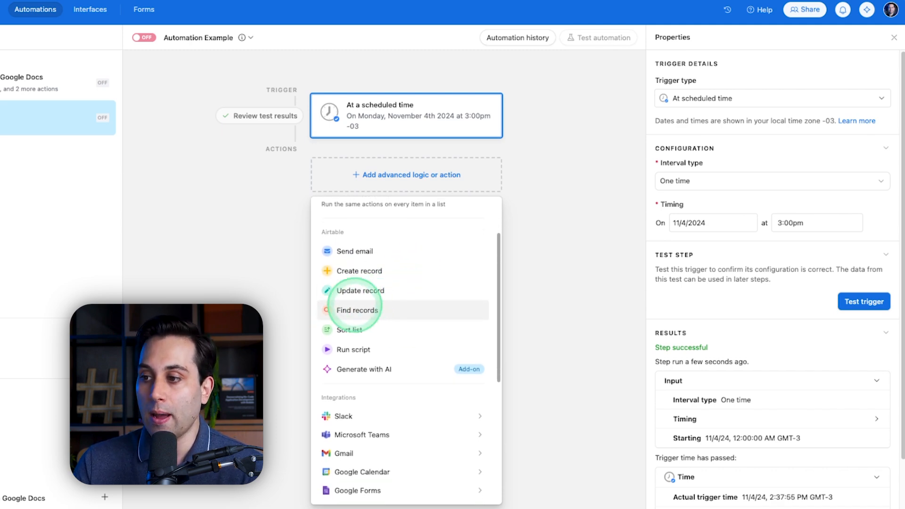
scroll(396, 298, "down", 1)
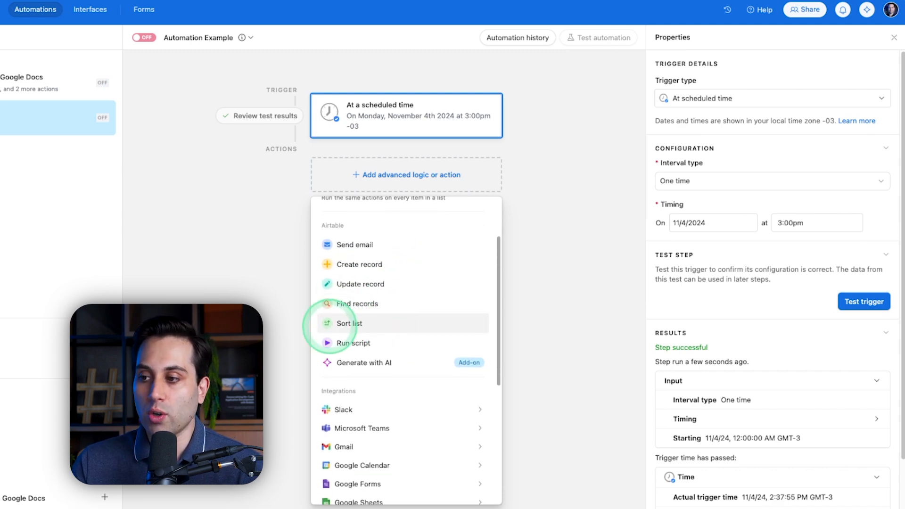
scroll(361, 340, "down", 8)
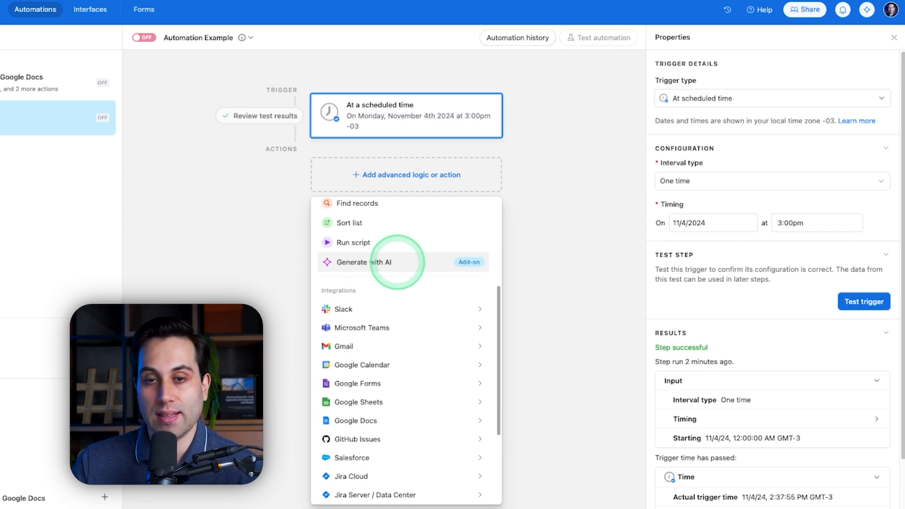
scroll(450, 247, "down", 1)
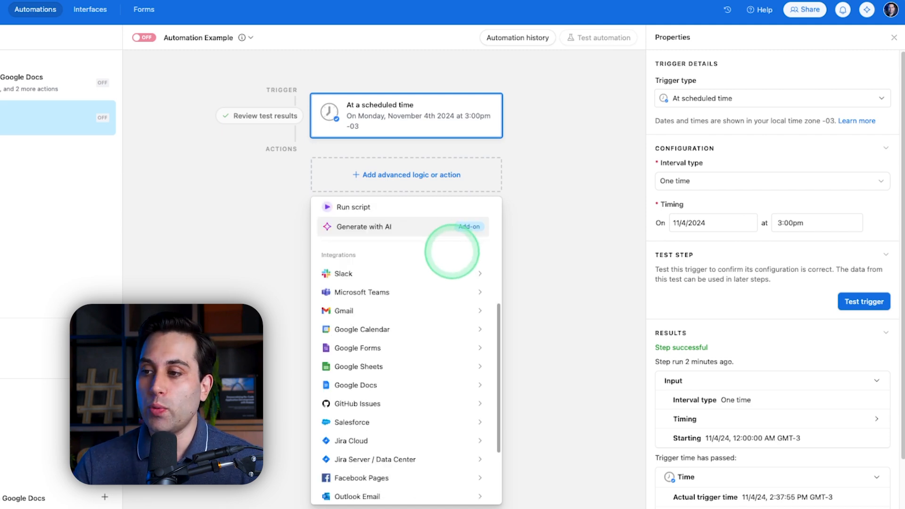
Examine the integration actions offered for Slack, Microsoft Teams, Gmail, Google Calendar, Google Forms and Salesforce.
mouse_move(355, 270)
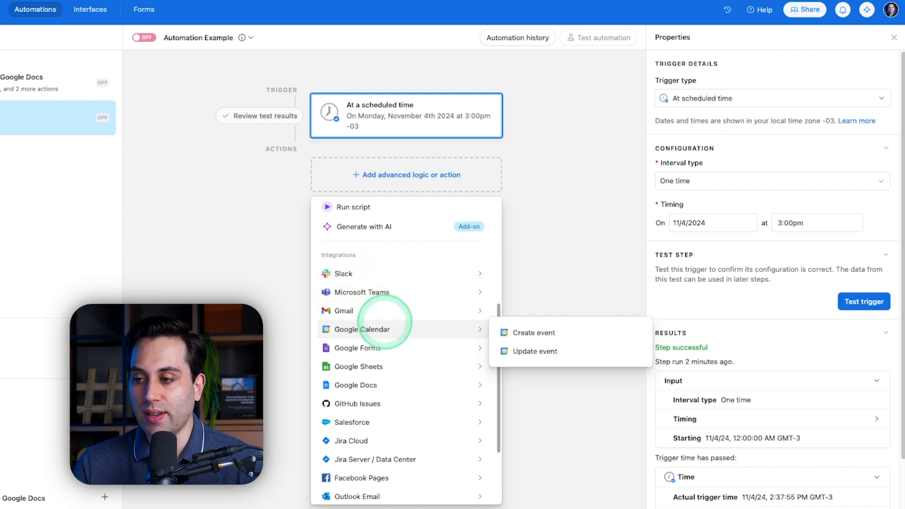
scroll(344, 359, "down", 1)
mouse_move(357, 413)
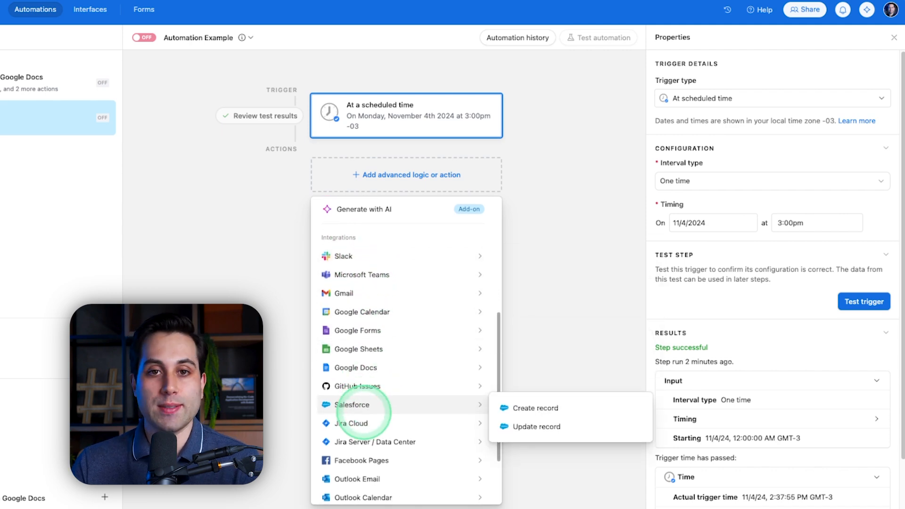
scroll(361, 358, "up", 1)
mouse_move(366, 304)
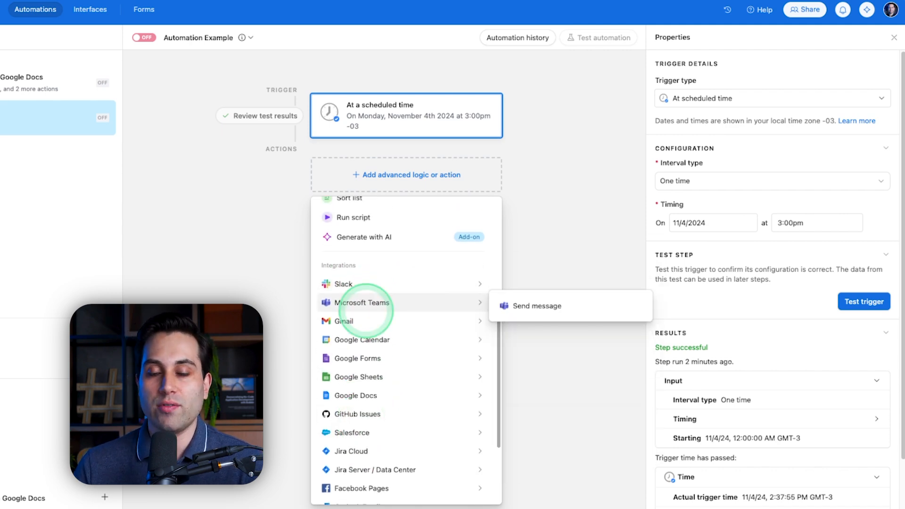
mouse_move(370, 283)
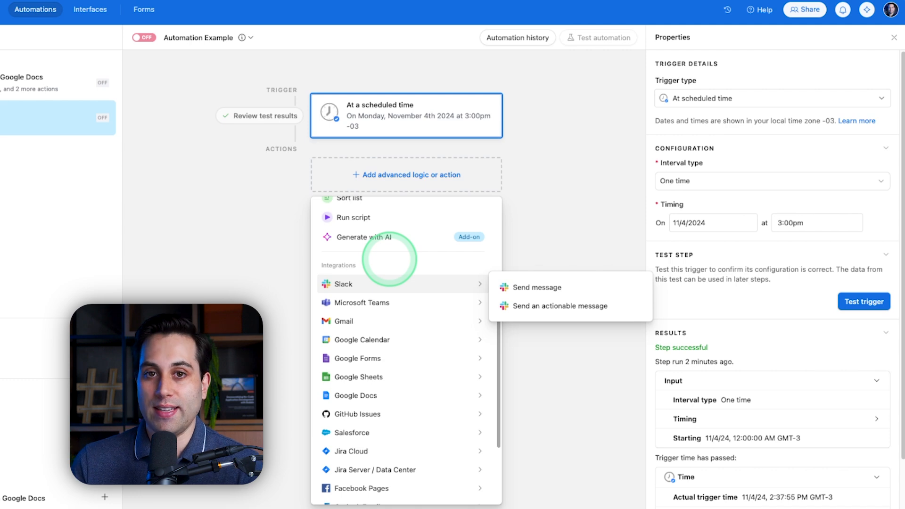
scroll(390, 260, "down", 1)
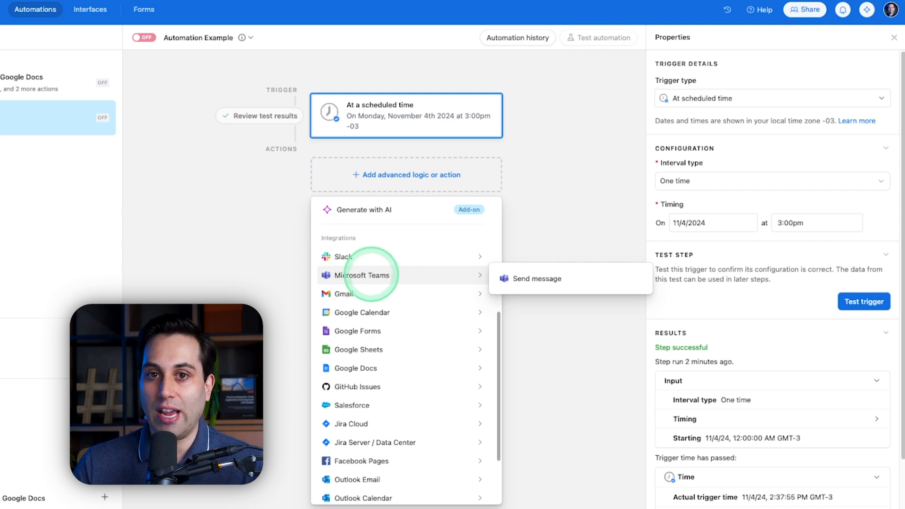
scroll(371, 275, "down", 1)
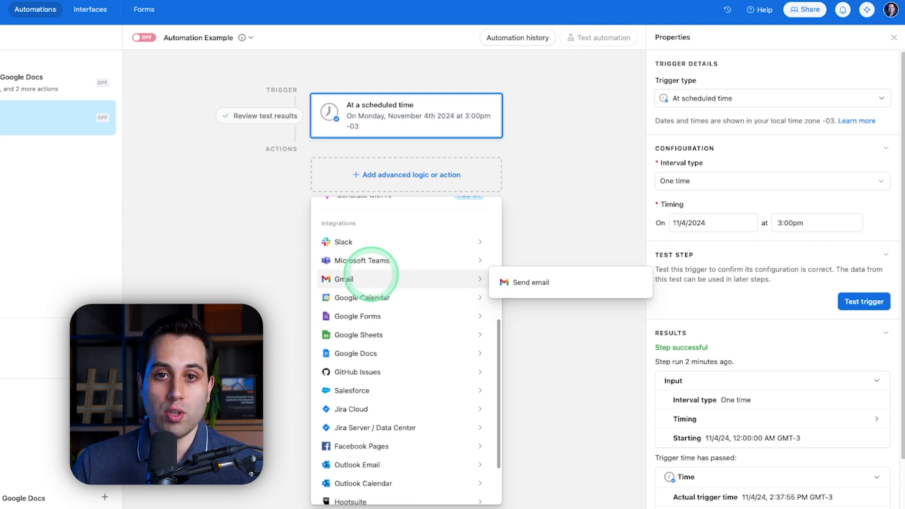
scroll(371, 274, "down", 1)
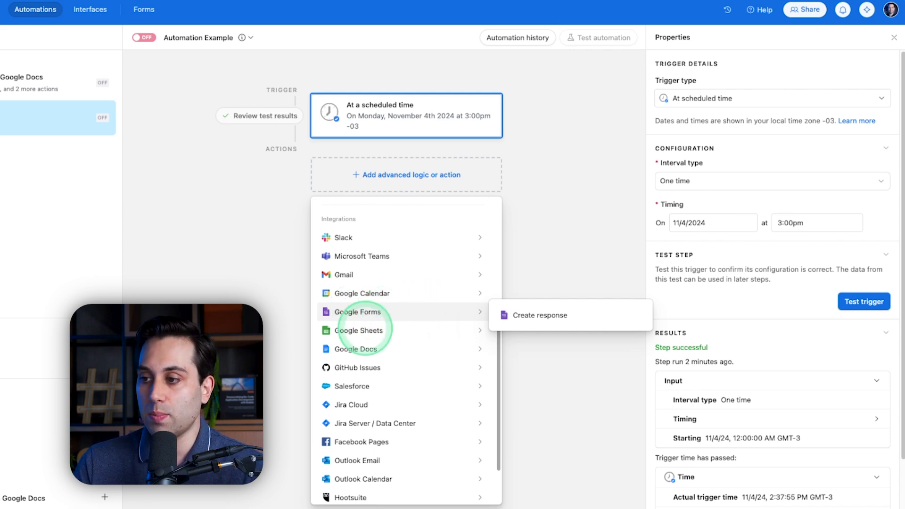
Examine the integration actions offered for Google Sheets, Google Docs, GitHub Issues, Jira Cloud, Facebook Pages, Outlook, Hootsuite and Twilio.
mouse_move(359, 330)
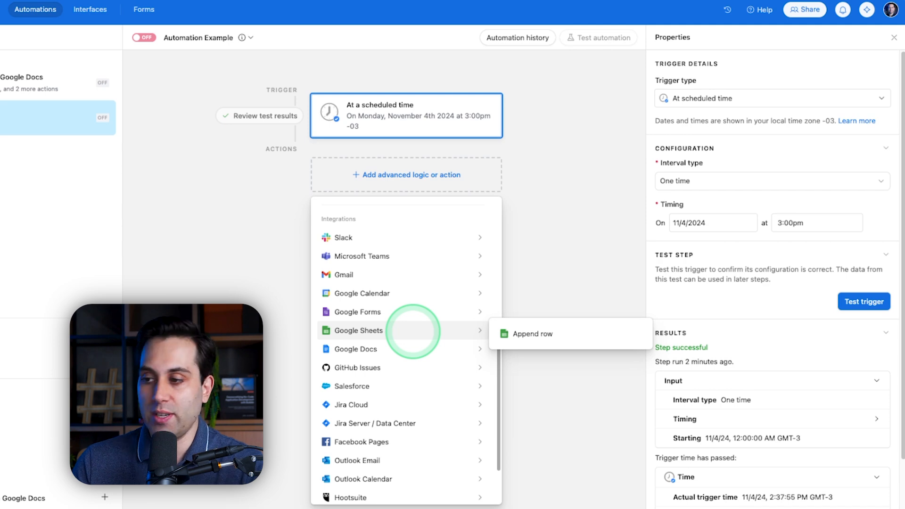
mouse_move(360, 349)
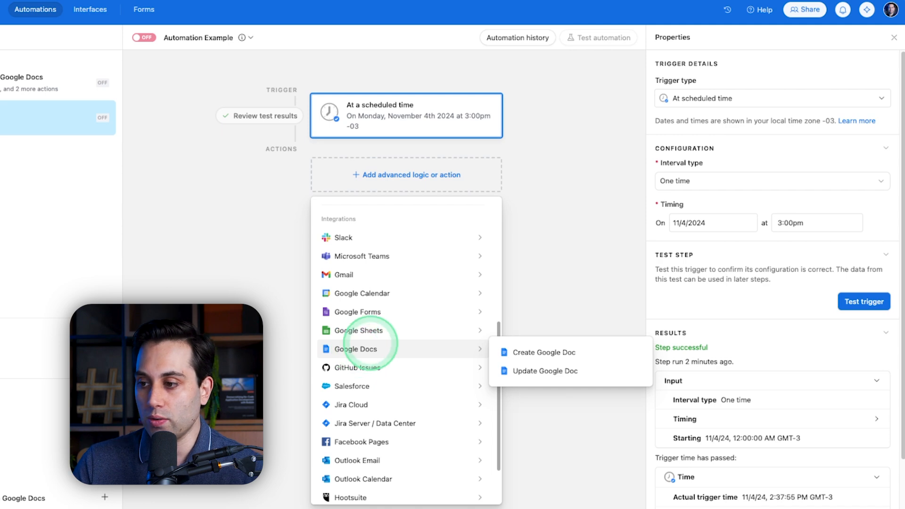
scroll(358, 350, "down", 1)
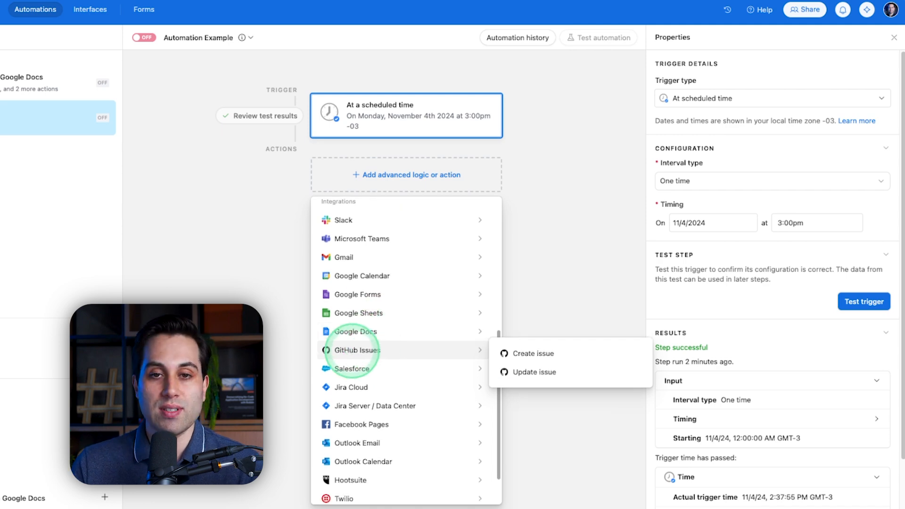
scroll(357, 350, "down", 3)
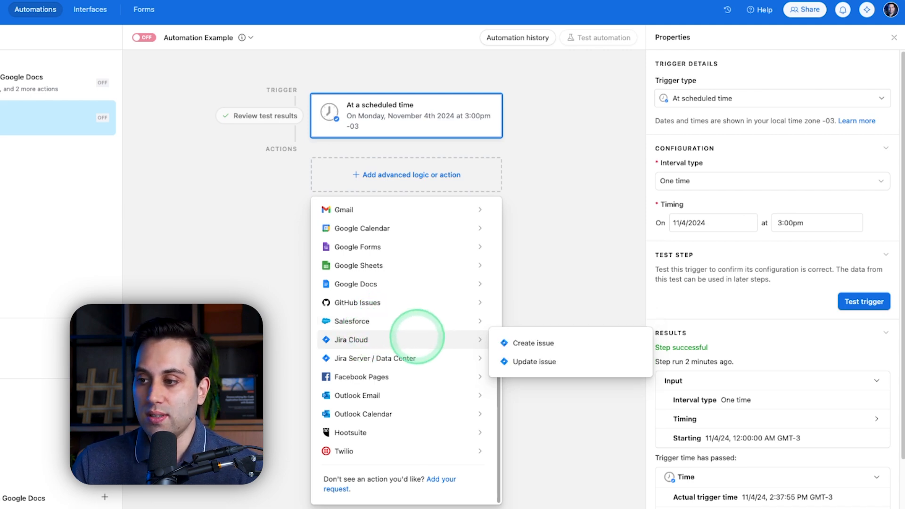
mouse_move(378, 378)
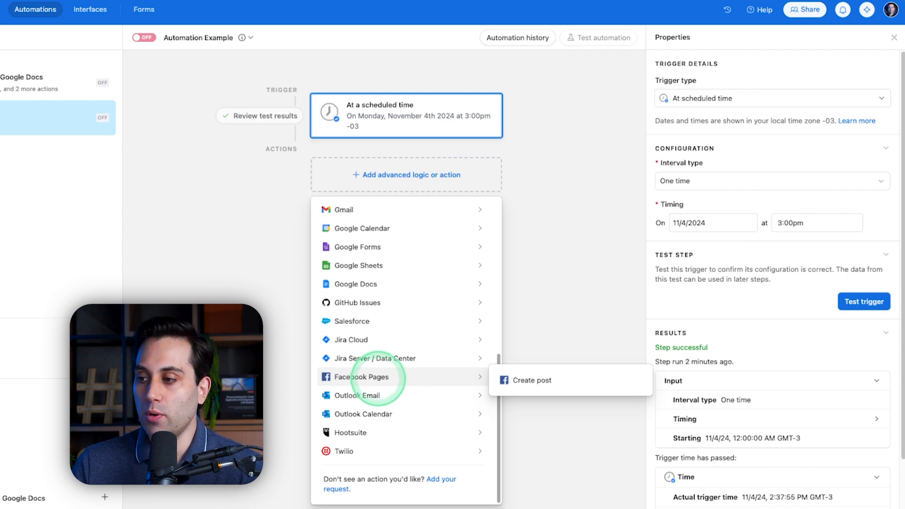
mouse_move(394, 395)
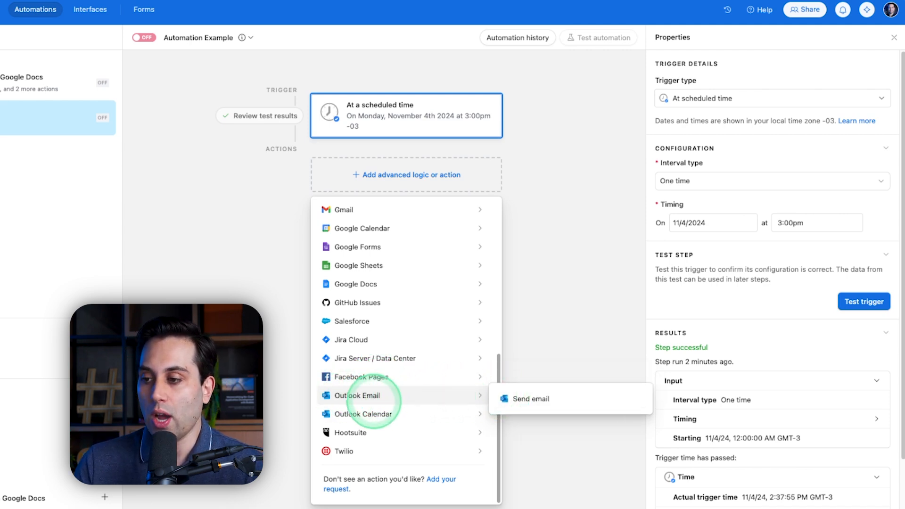
mouse_move(358, 412)
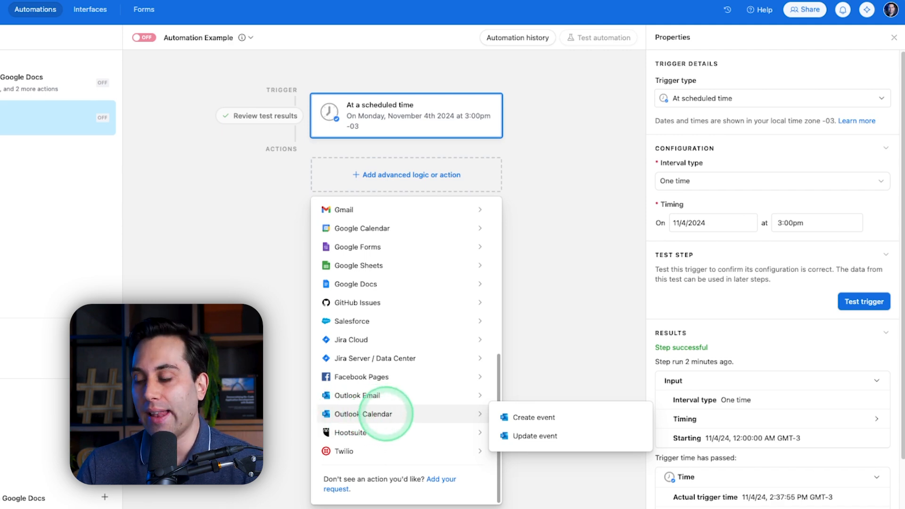
mouse_move(383, 432)
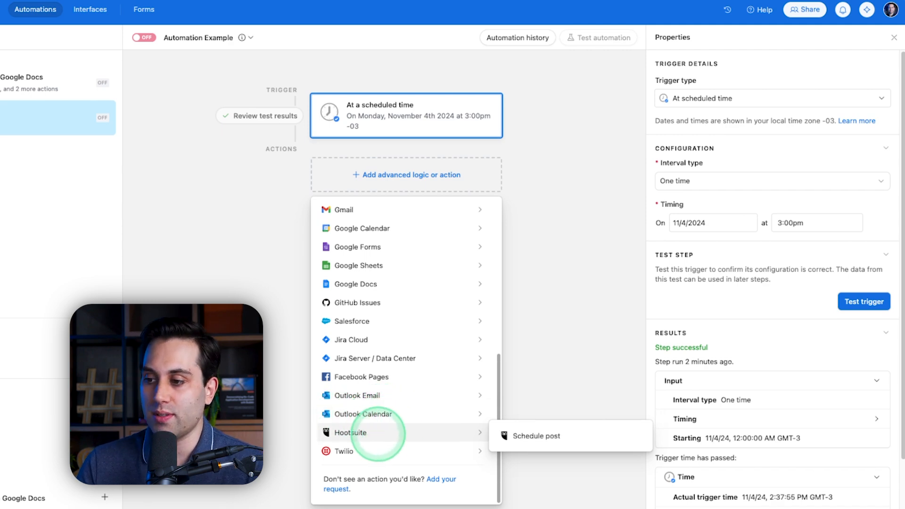
mouse_move(366, 451)
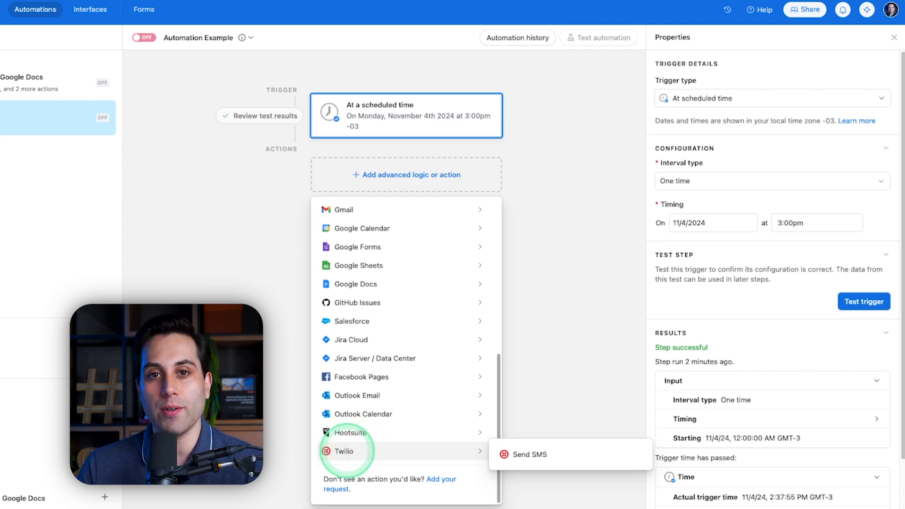
scroll(425, 321, "up", 4)
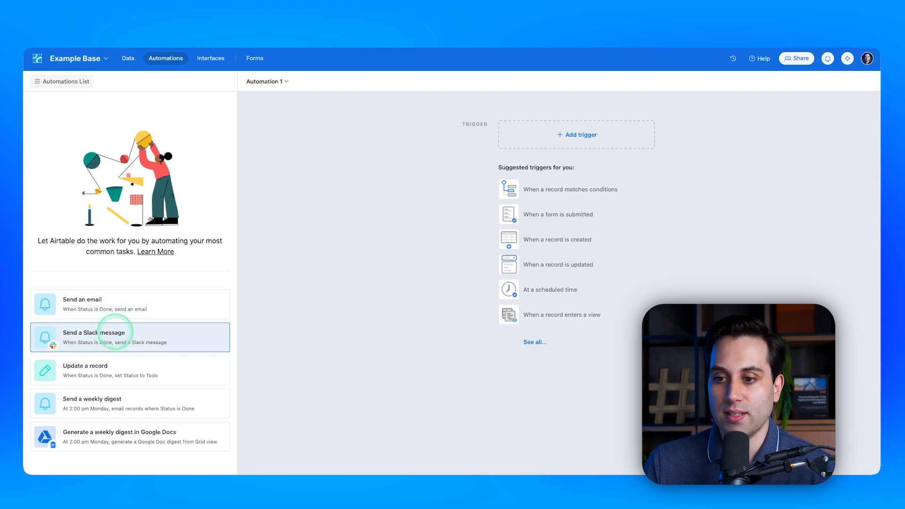
Create an automation from the suggested "Send a Slack message" template and review its trigger's table and condition settings.
left_click(115, 332)
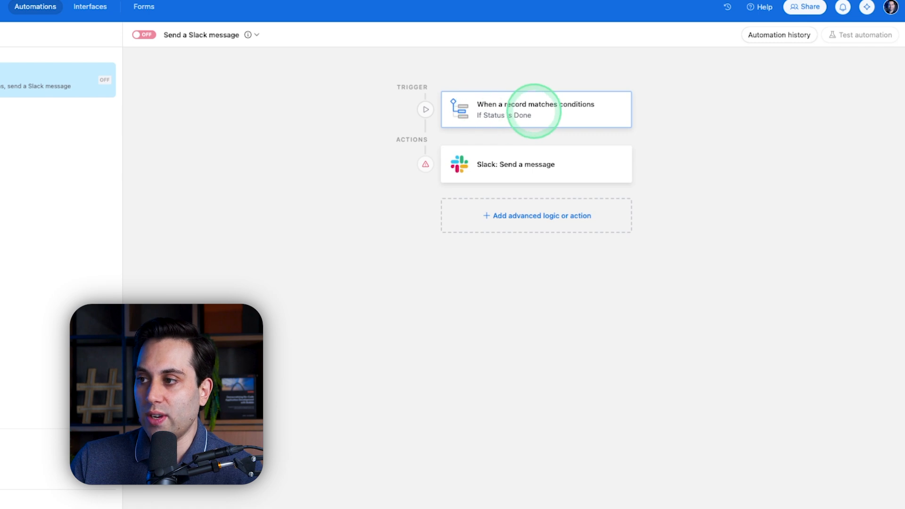
left_click(533, 110)
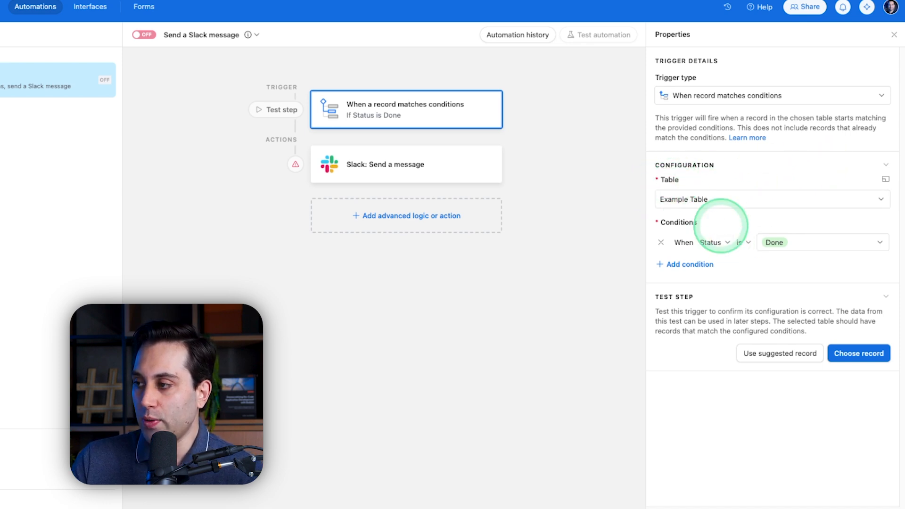
left_click(714, 198)
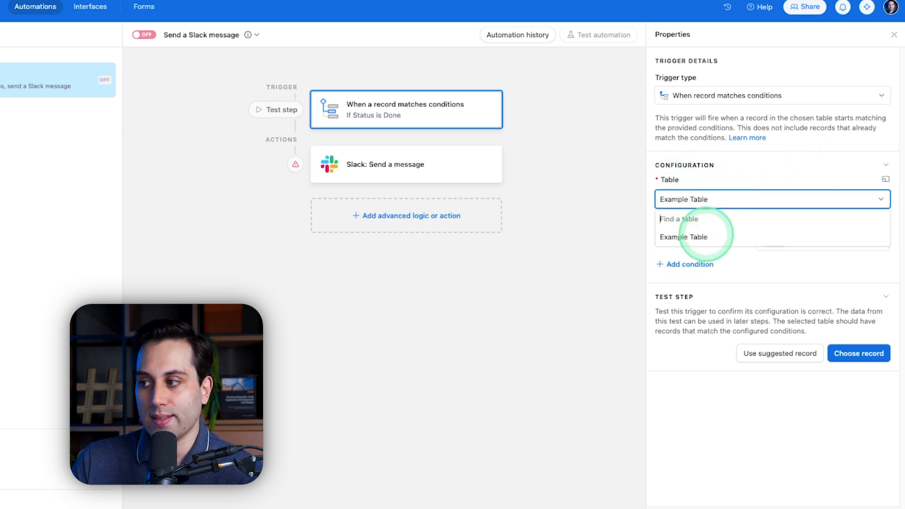
left_click(247, 285)
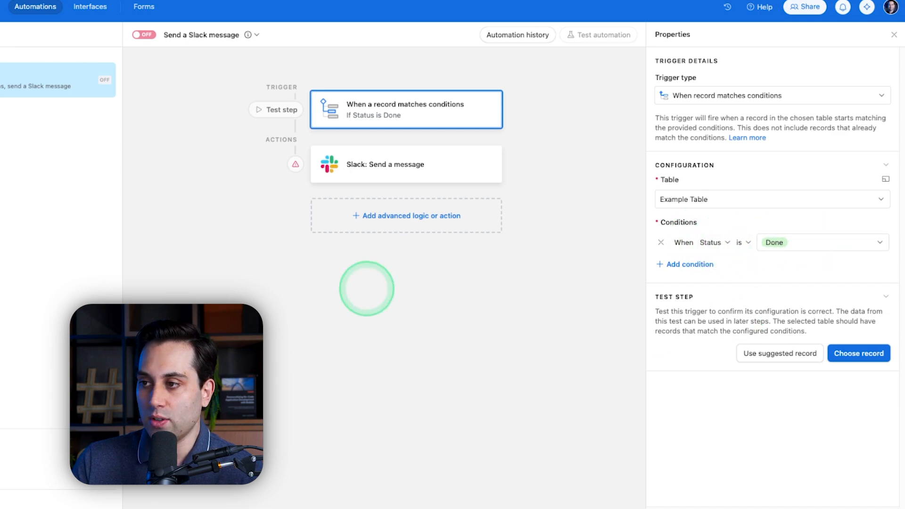
Review the Status field's single-select options in the base's data table and close the field settings.
left_click(3, 7)
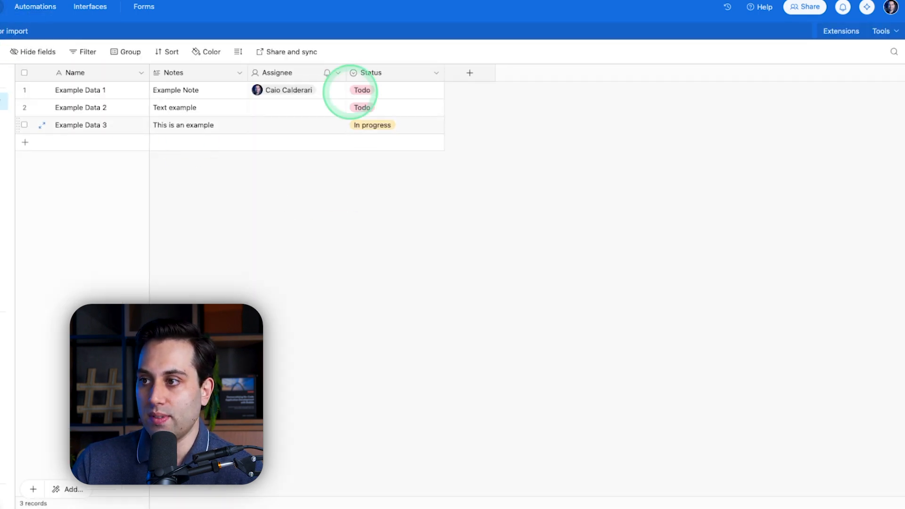
right_click(397, 76)
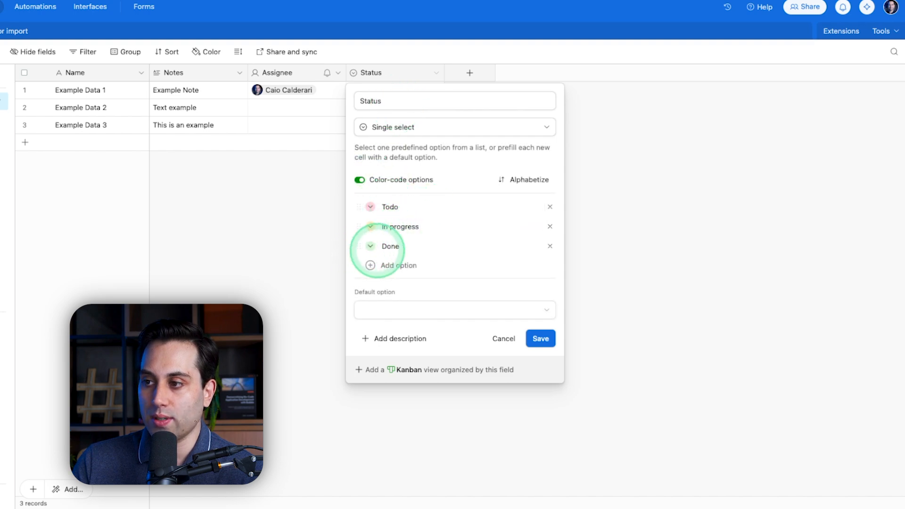
left_click(541, 339)
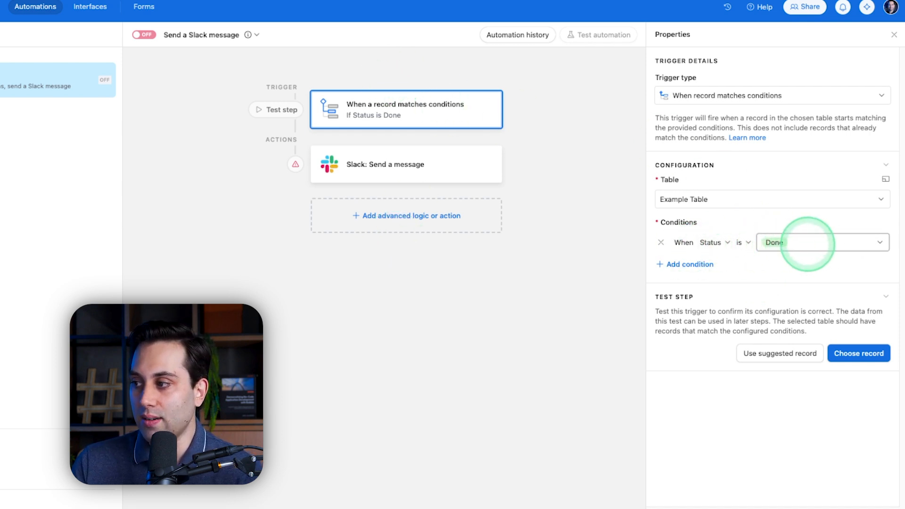
Check the status choices available for the Example Data 1 record in the data table, leaving its value as is.
left_click(4, 11)
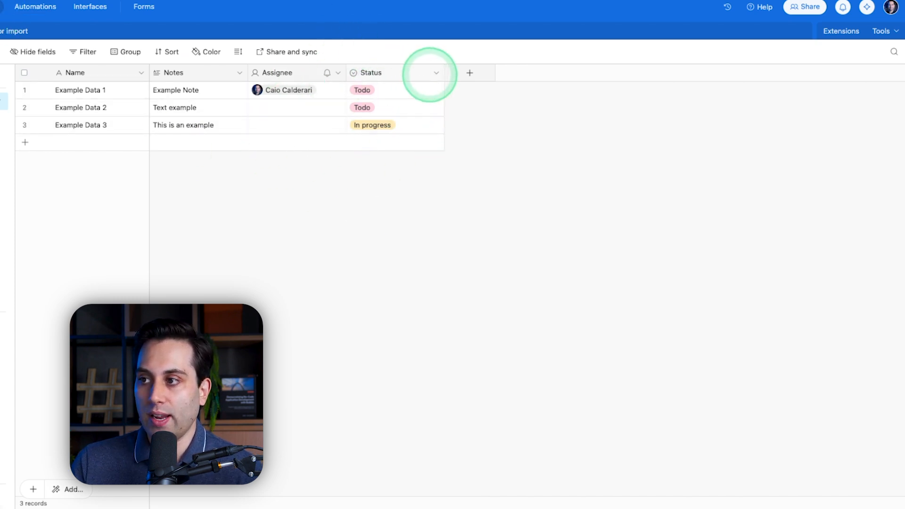
left_click(436, 90)
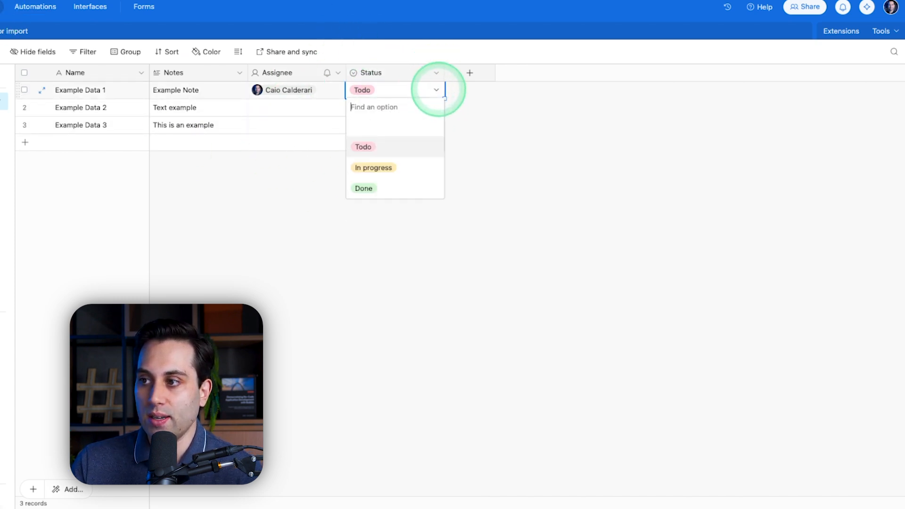
key("Escape")
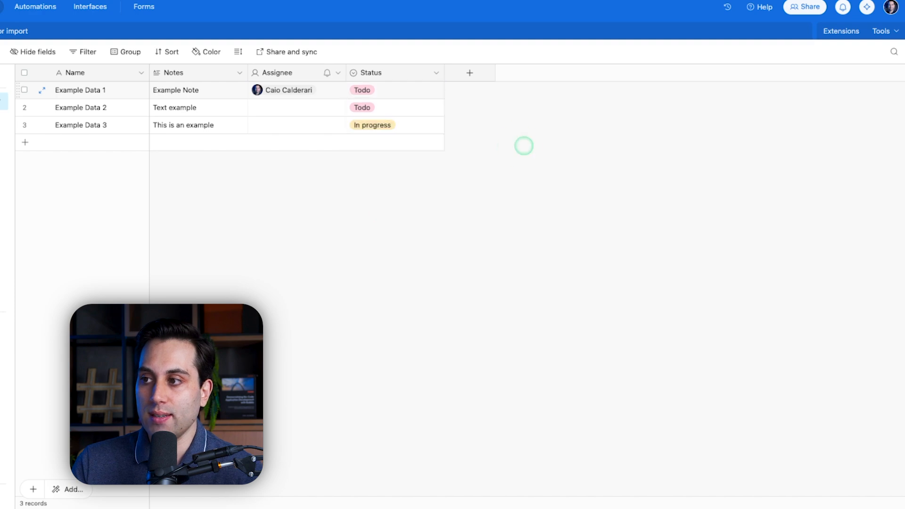
Return to the automation and review the description, account and message settings of its Slack "Send a message" action.
left_click(35, 7)
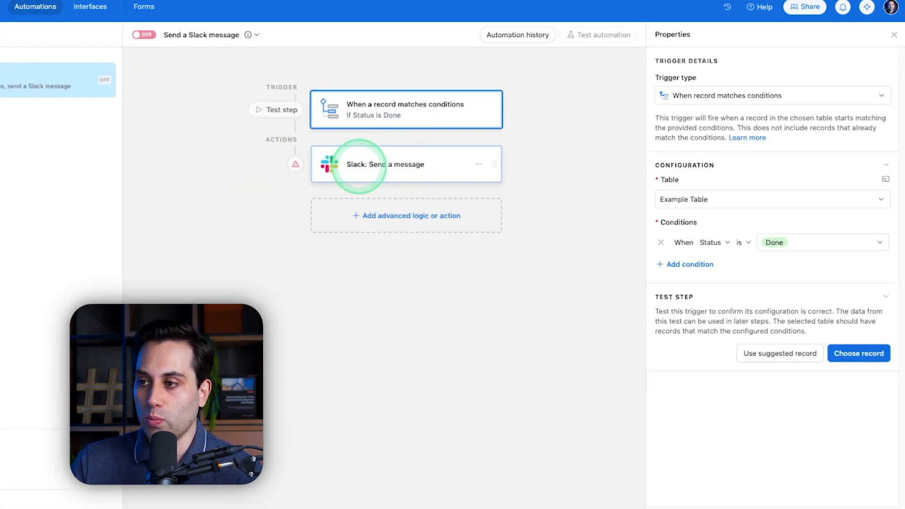
left_click(368, 164)
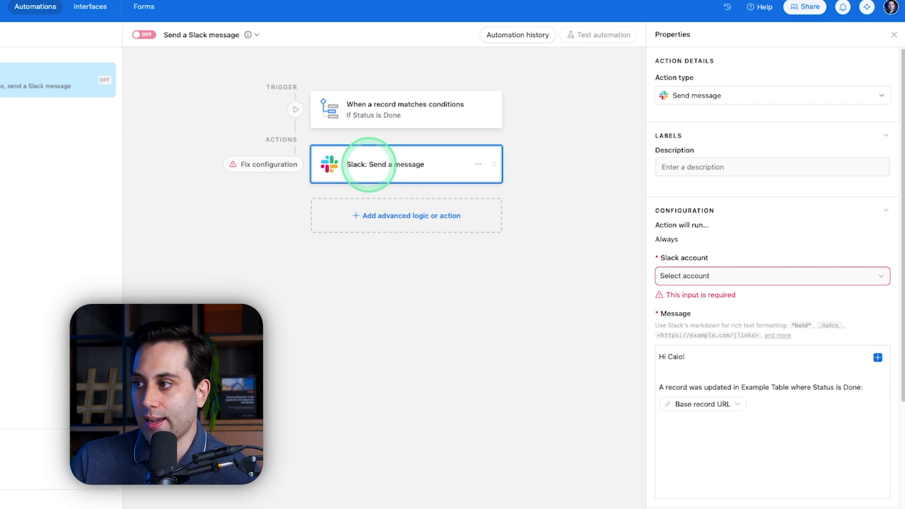
scroll(710, 135, "down", 1)
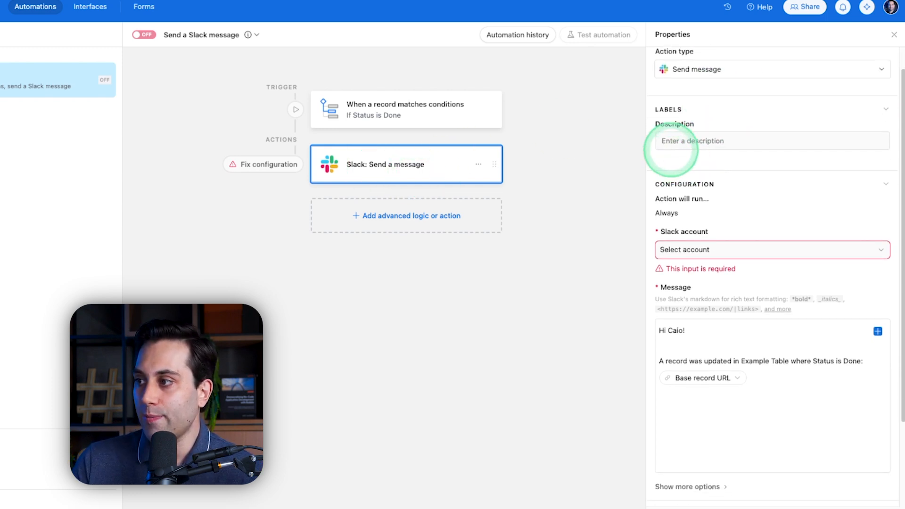
scroll(680, 158, "down", 1)
left_click(686, 124)
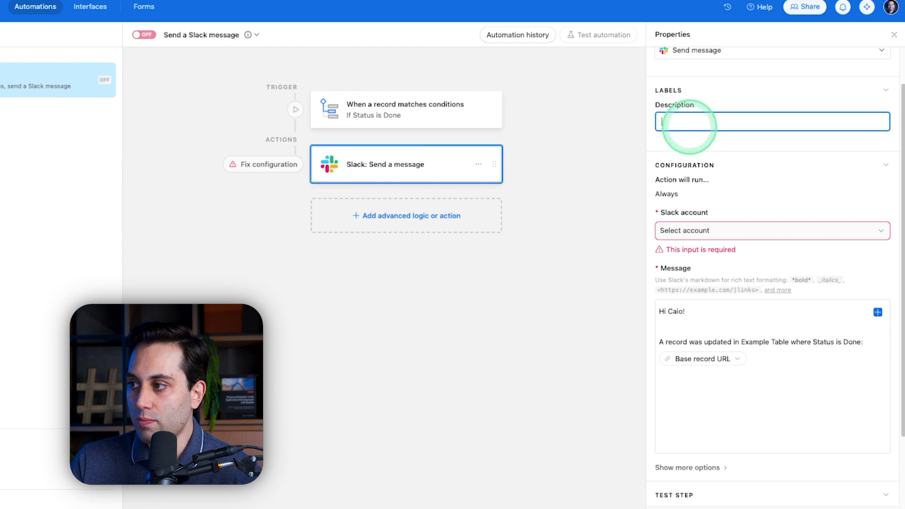
scroll(731, 125, "down", 1)
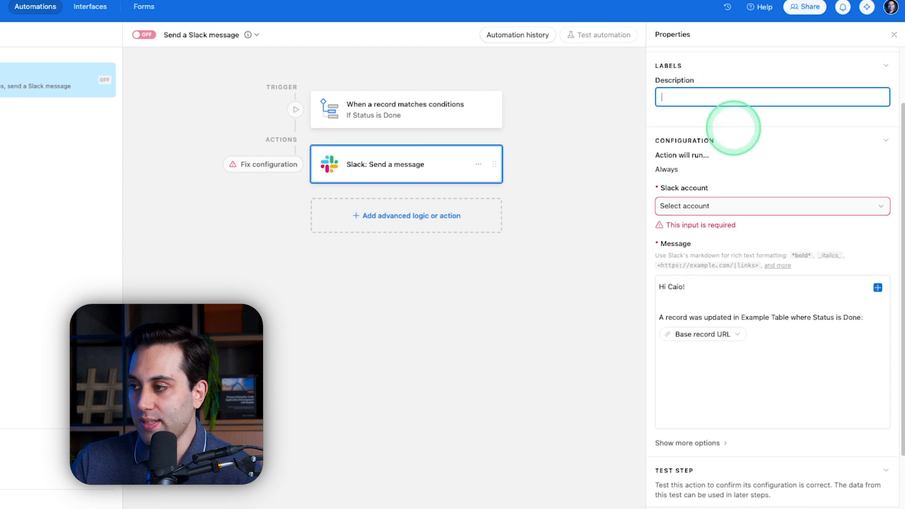
scroll(733, 128, "down", 1)
scroll(698, 121, "up", 1)
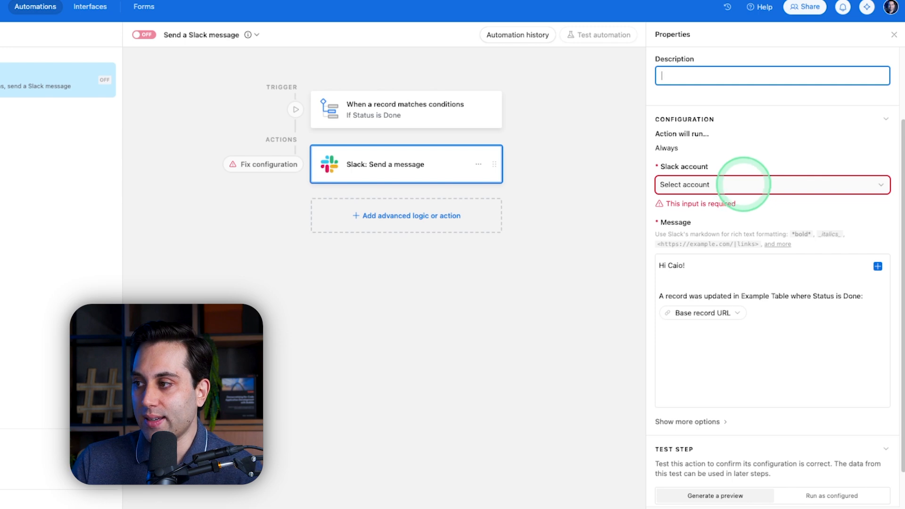
Connect a new Slack account to the action and authorize Airtable to access the Automation Helpers workspace.
left_click(744, 184)
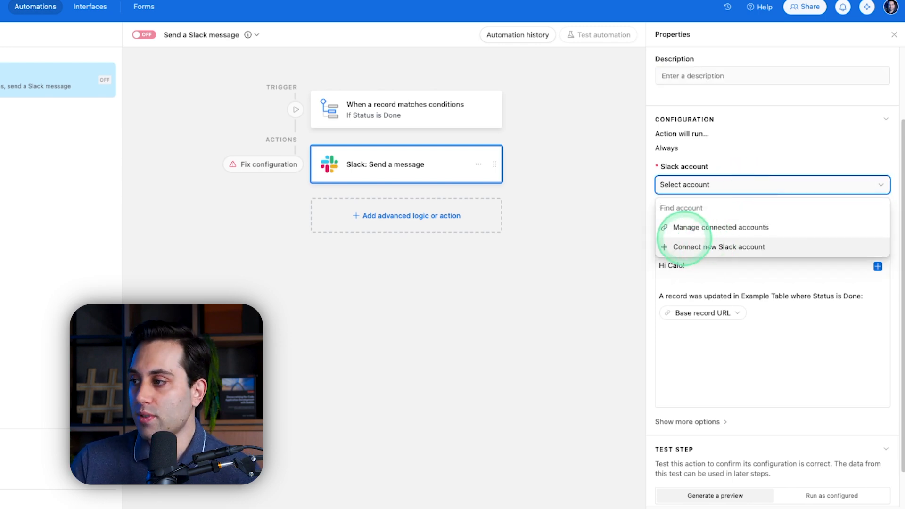
left_click(704, 245)
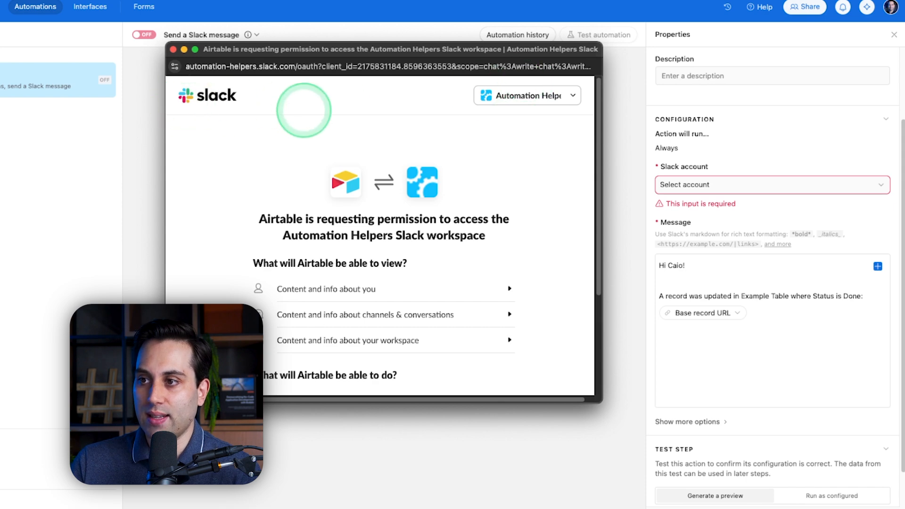
scroll(455, 182, "down", 5)
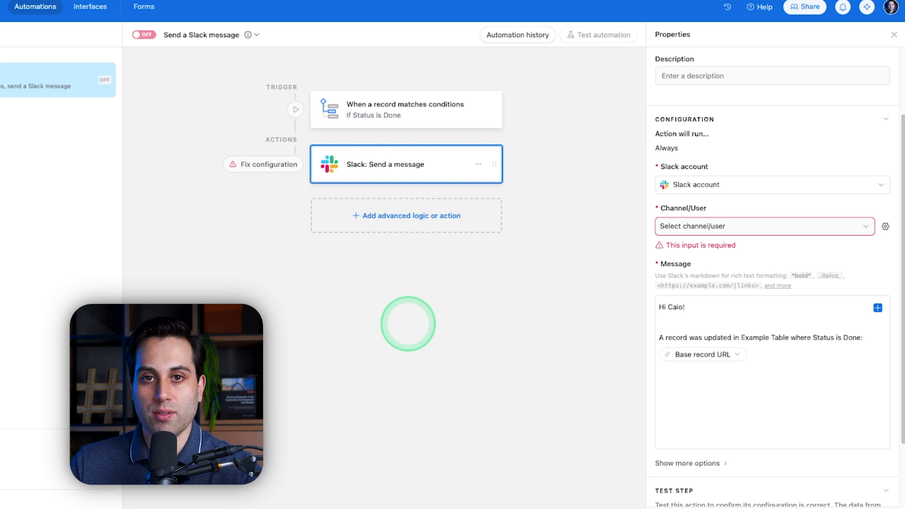
Set the Slack message's destination to the marketing-random channel.
left_click(740, 225)
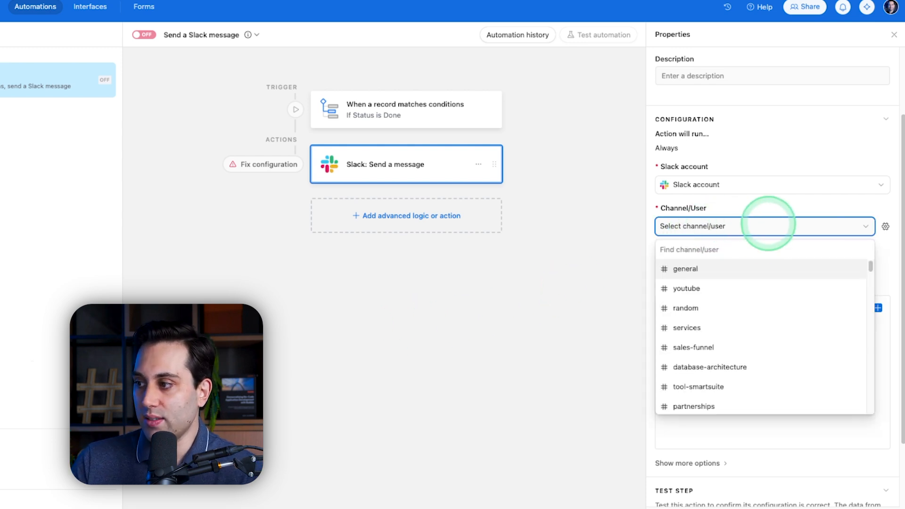
scroll(726, 340, "down", 5)
left_click(704, 327)
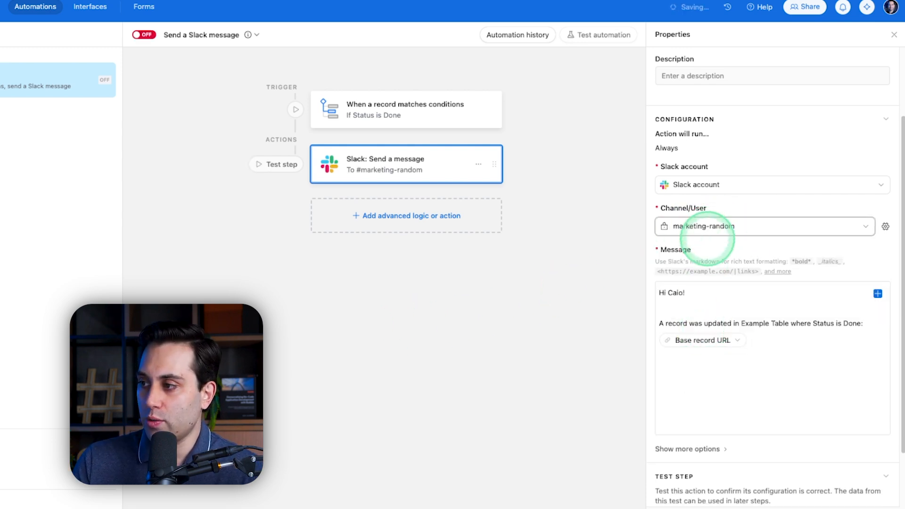
Remove the blank line in the Slack message and replace its greeting with "This is an automated message from Airtable.".
left_click(675, 377)
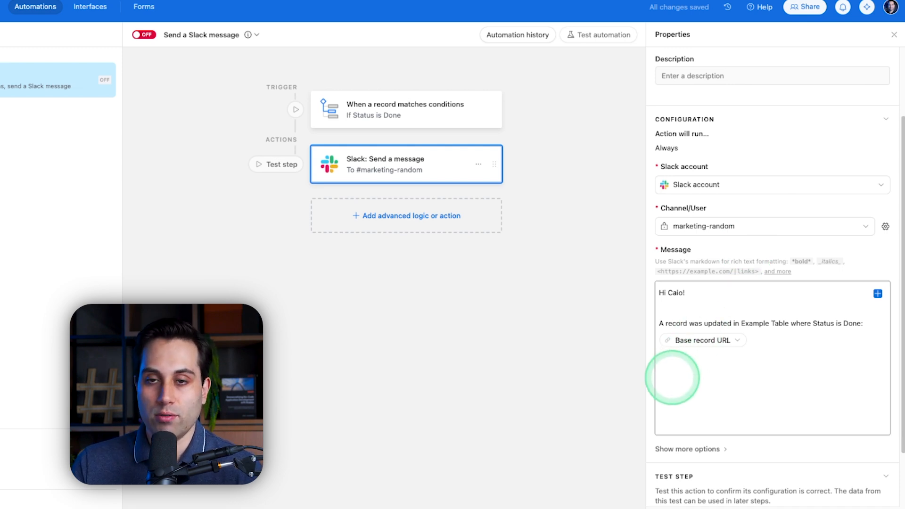
scroll(683, 344, "down", 2)
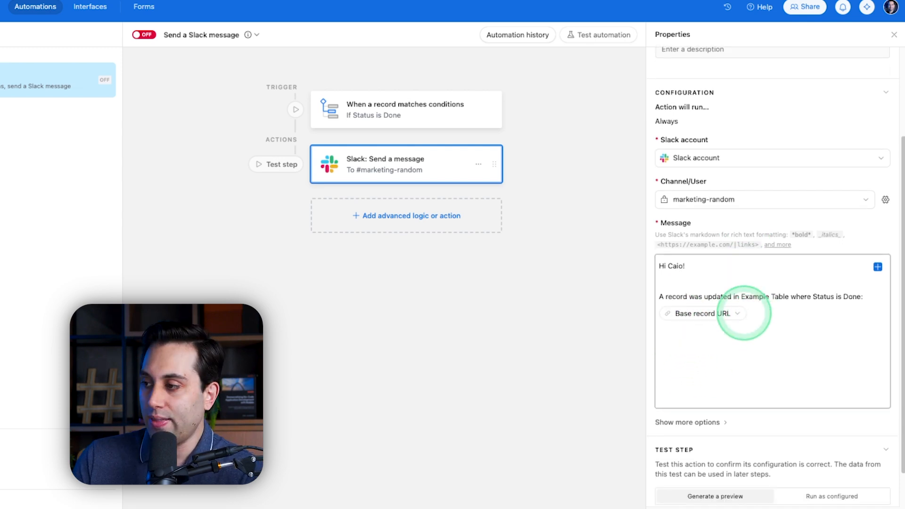
scroll(711, 287, "down", 1)
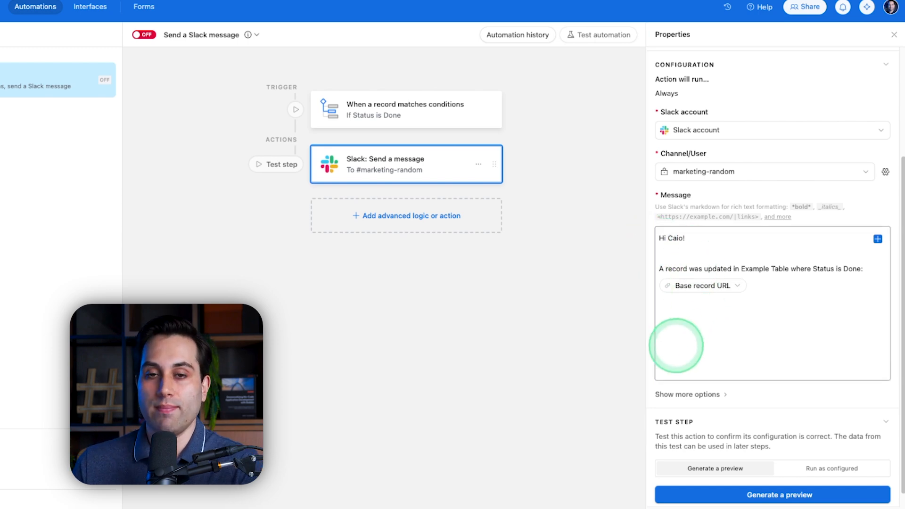
left_click(691, 255)
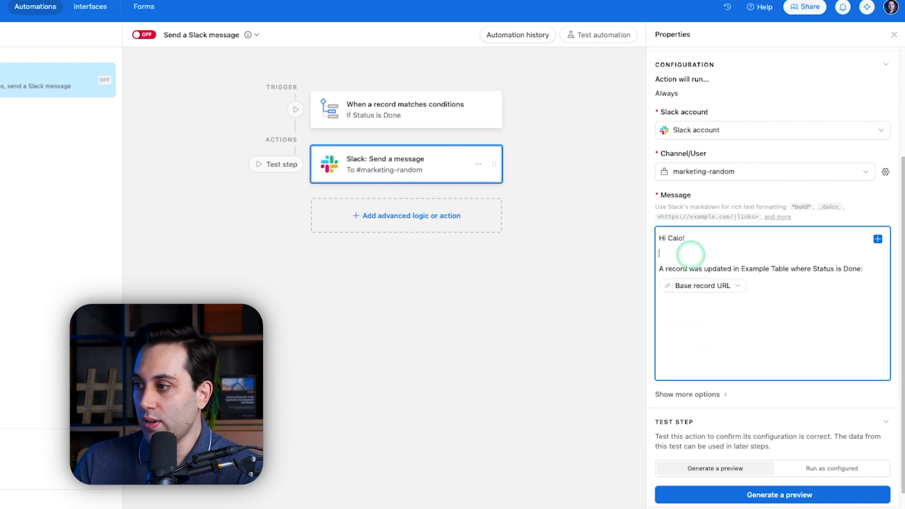
key("BackSpace")
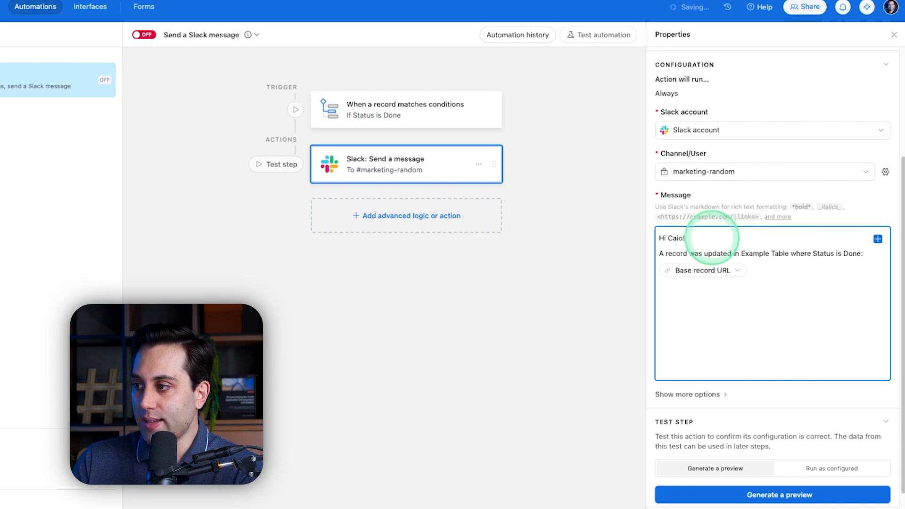
left_click_drag(712, 239, 631, 242)
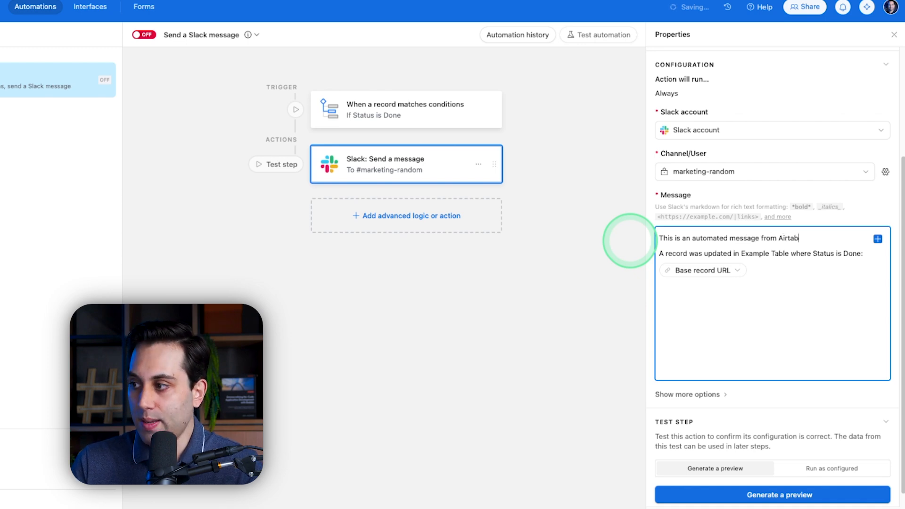
type("le.")
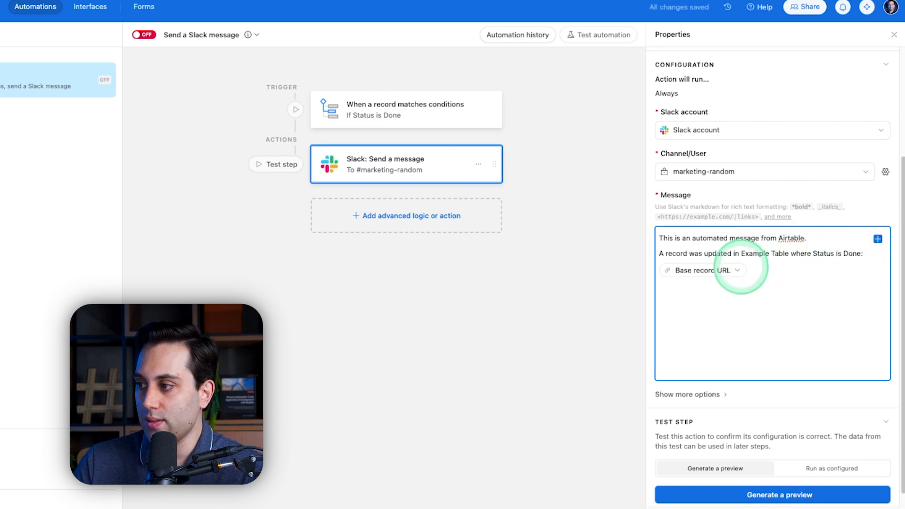
Check the options of the message's Base record URL token and insert the trigger record's Status value after it.
left_click(778, 271)
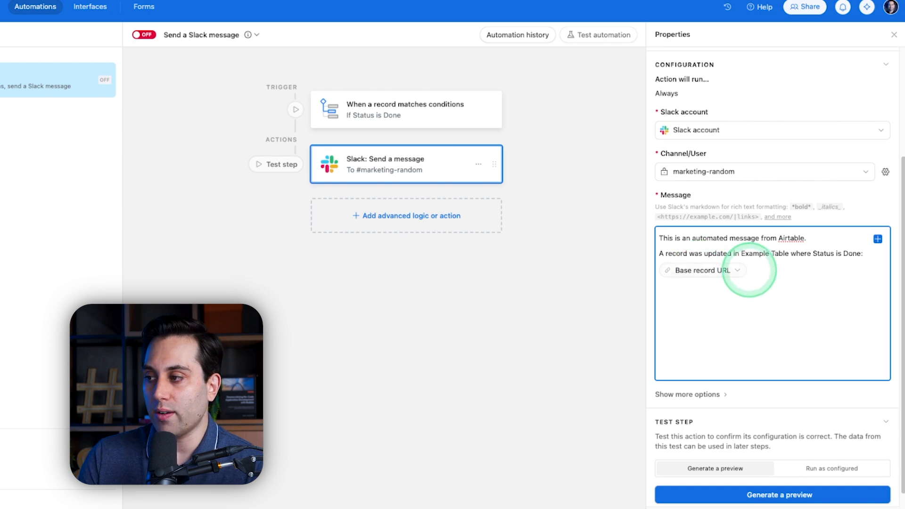
left_click(739, 270)
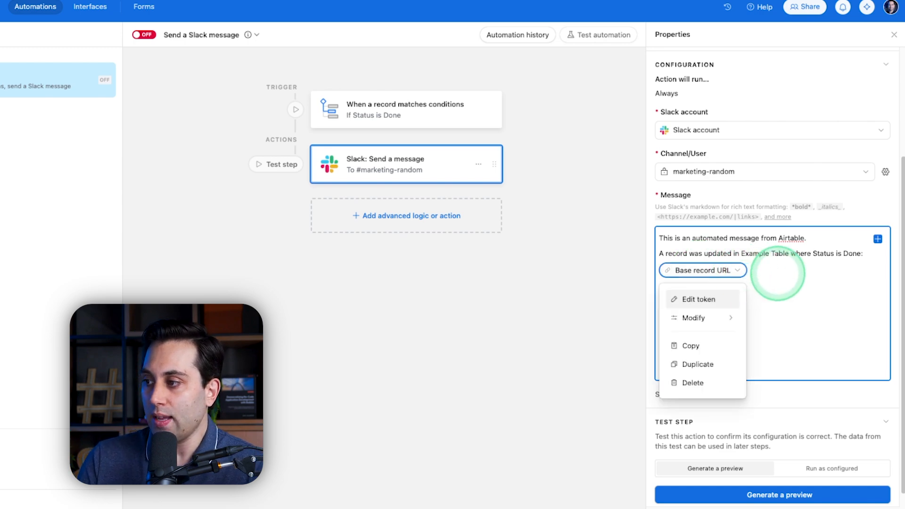
left_click(790, 272)
left_click(793, 271)
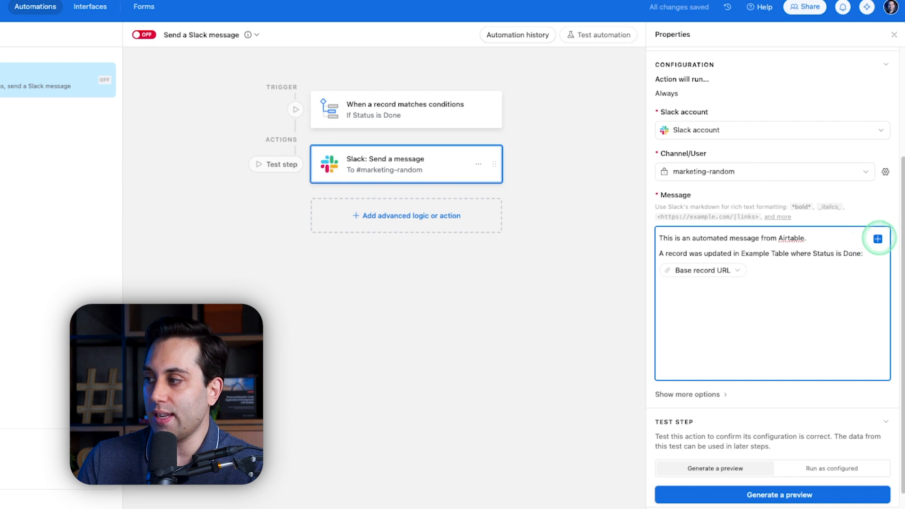
left_click(878, 239)
scroll(801, 320, "down", 1)
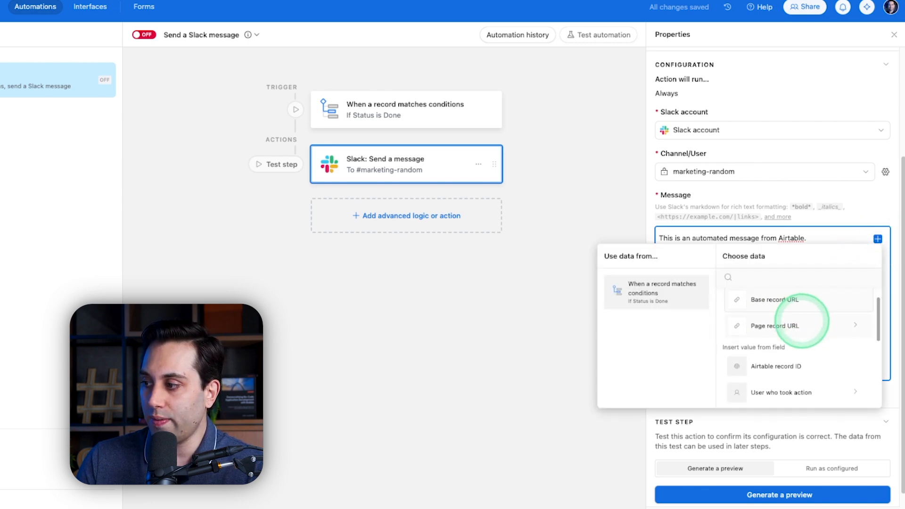
scroll(802, 340, "down", 3)
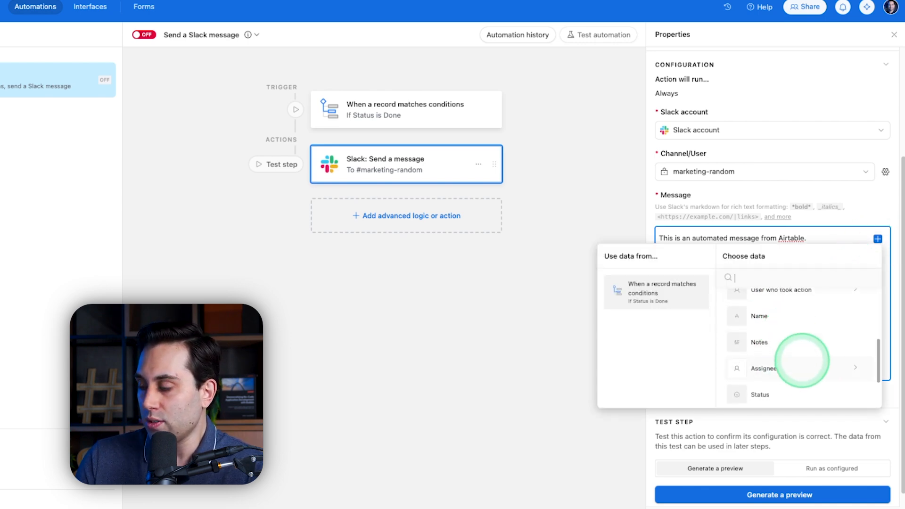
scroll(802, 360, "down", 2)
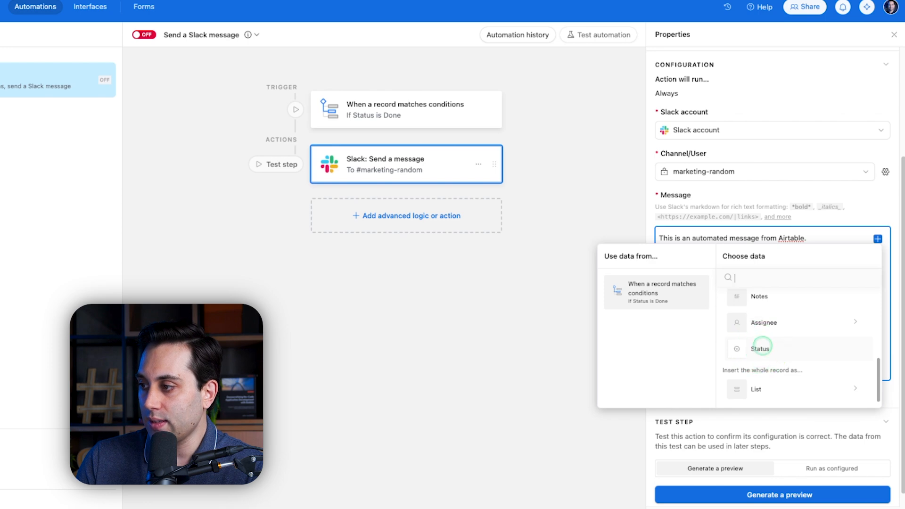
left_click(763, 348)
Insert the trigger record's Name value after the Status token in the Slack message.
left_click(878, 239)
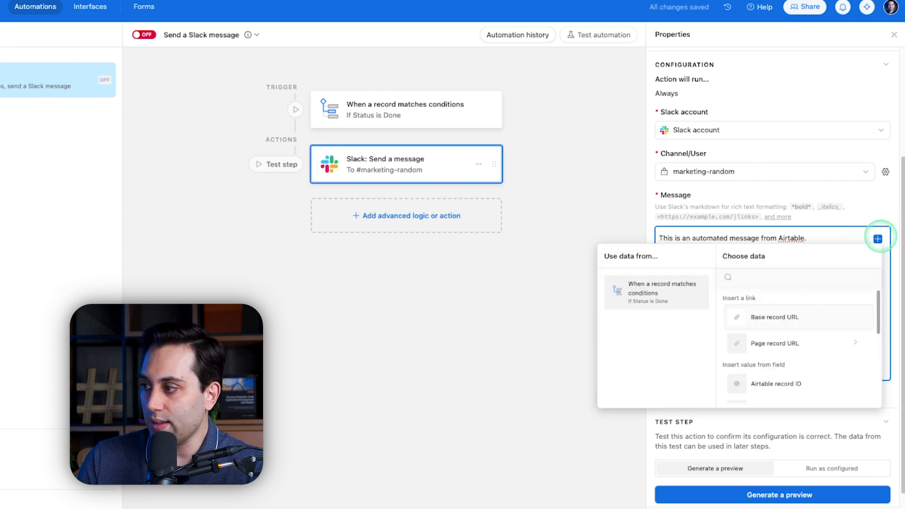
scroll(835, 344, "down", 2)
scroll(802, 330, "up", 1)
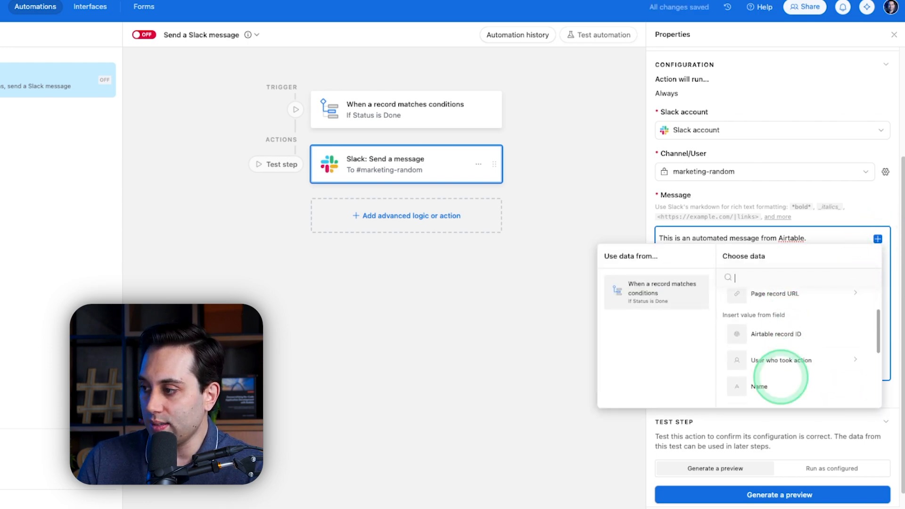
scroll(781, 378, "down", 1)
left_click(778, 373)
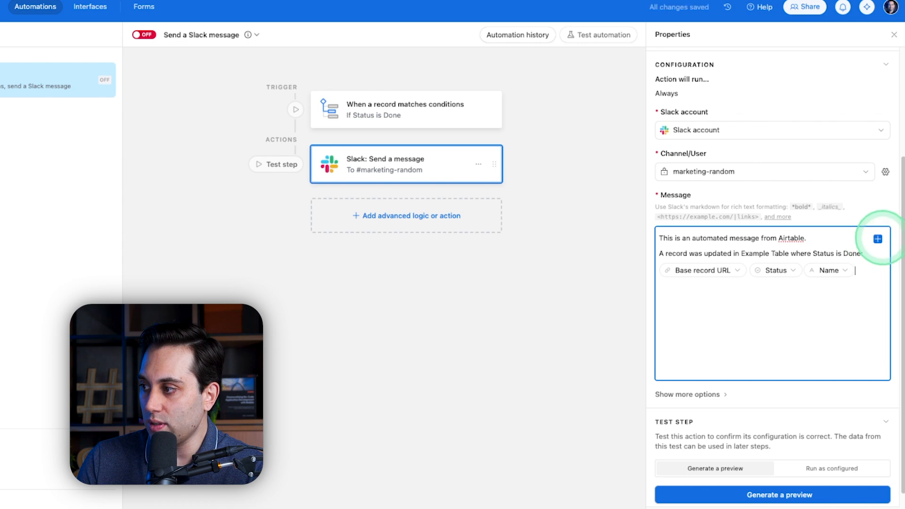
Add the Name of the user who took action as a further token at the end of the Slack message.
left_click(878, 239)
scroll(773, 344, "down", 2)
left_click(783, 345)
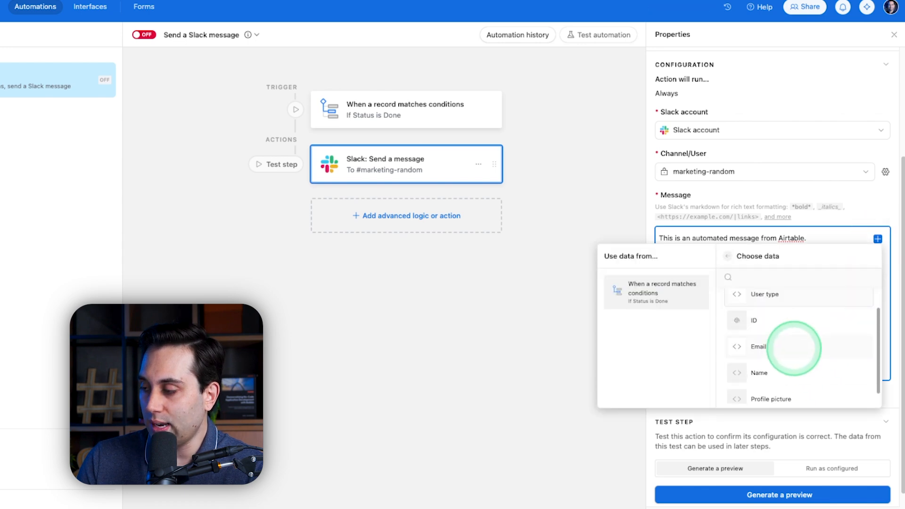
left_click(768, 373)
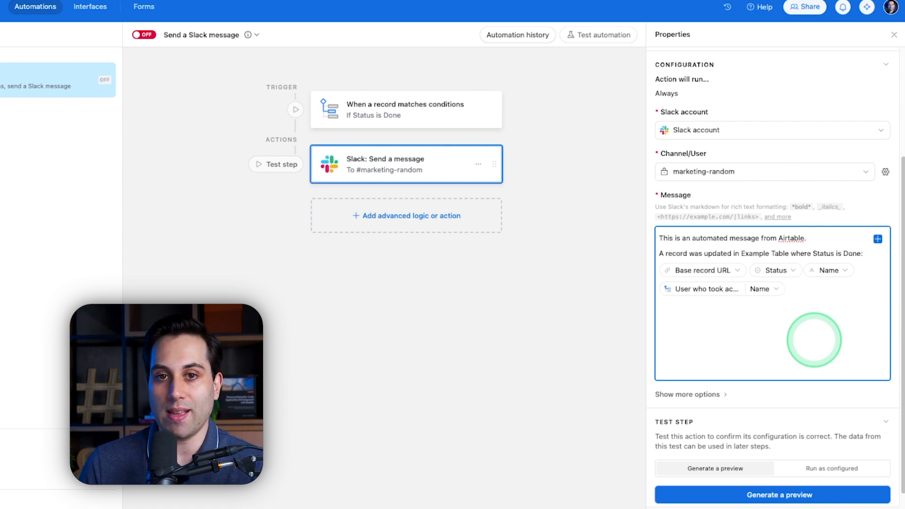
Try to generate a preview of the Slack message by running tests on both automation steps.
scroll(802, 288, "down", 1)
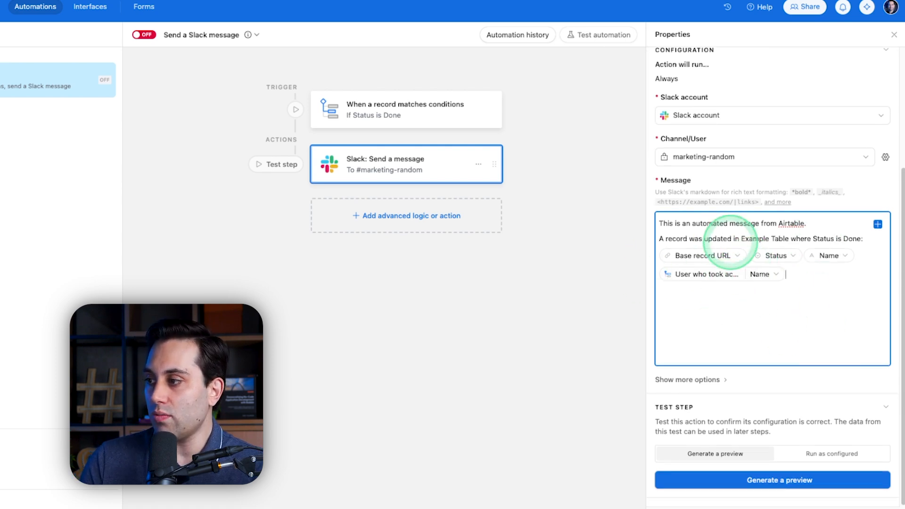
left_click(764, 480)
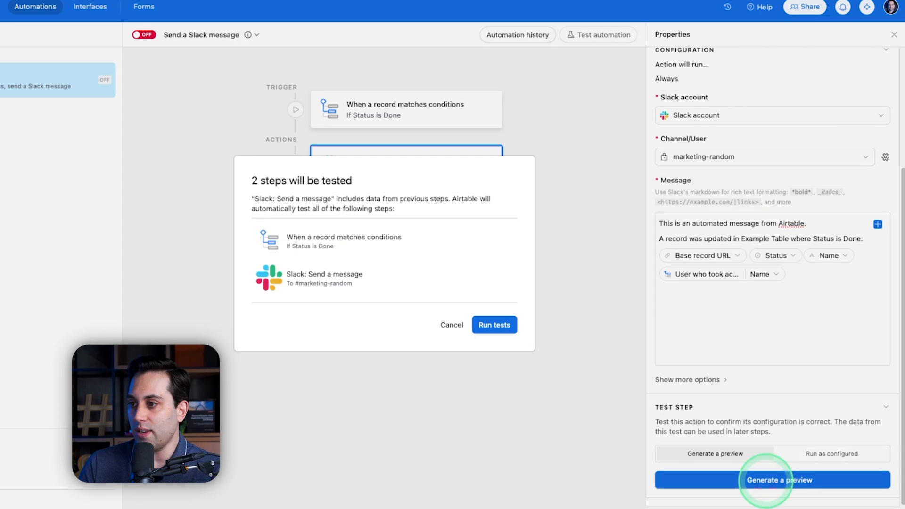
left_click(488, 325)
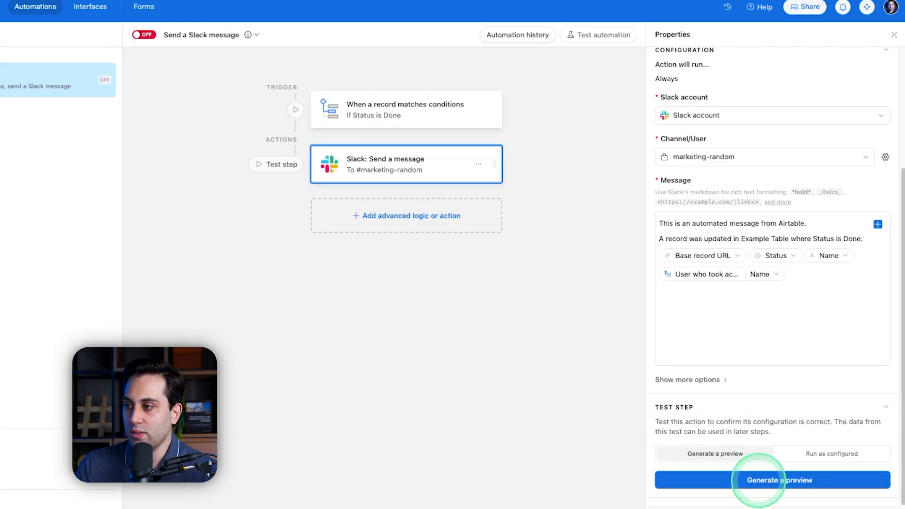
Test both automation steps with the Example Data 1 record to generate a preview of the Slack message.
left_click(759, 480)
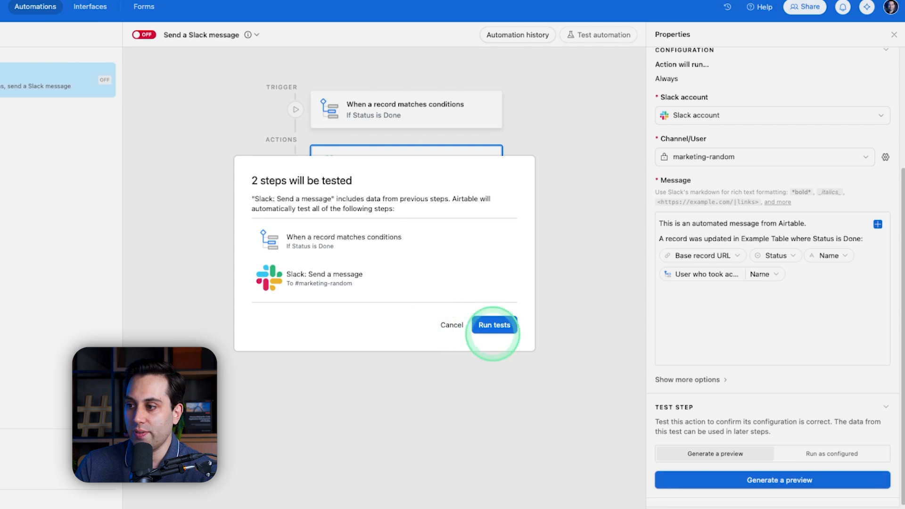
left_click(493, 326)
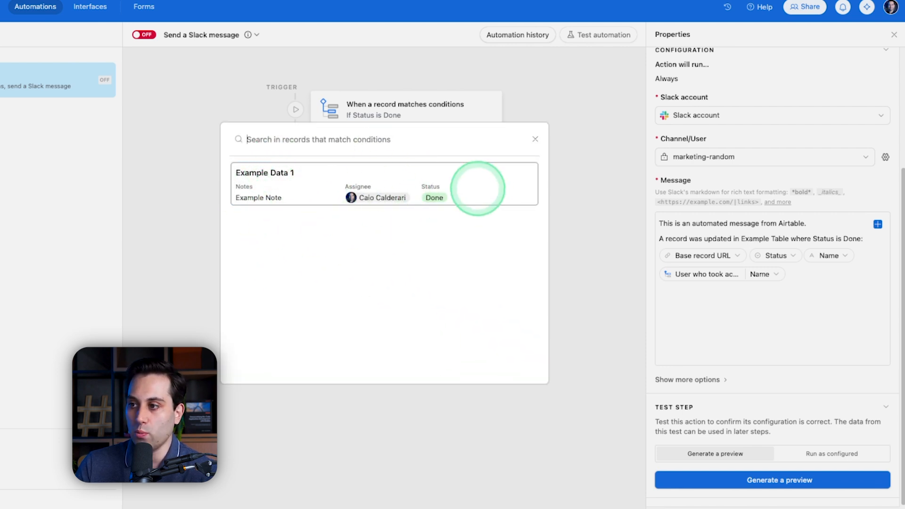
left_click(477, 188)
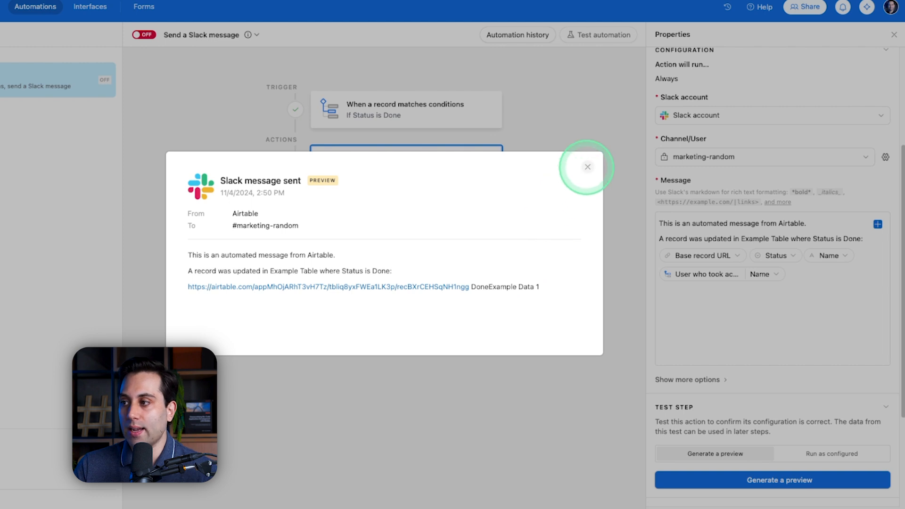
Close the message preview and turn on the Send a Slack message automation.
left_click(587, 167)
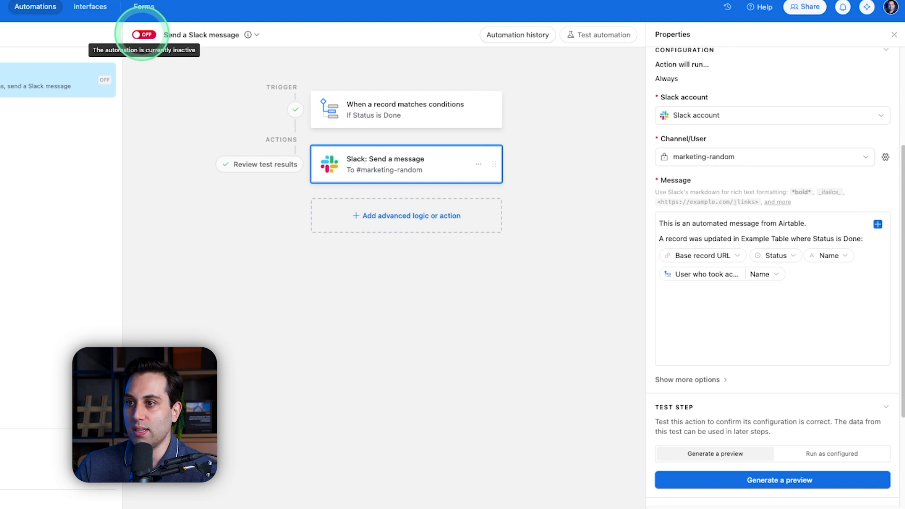
left_click(143, 35)
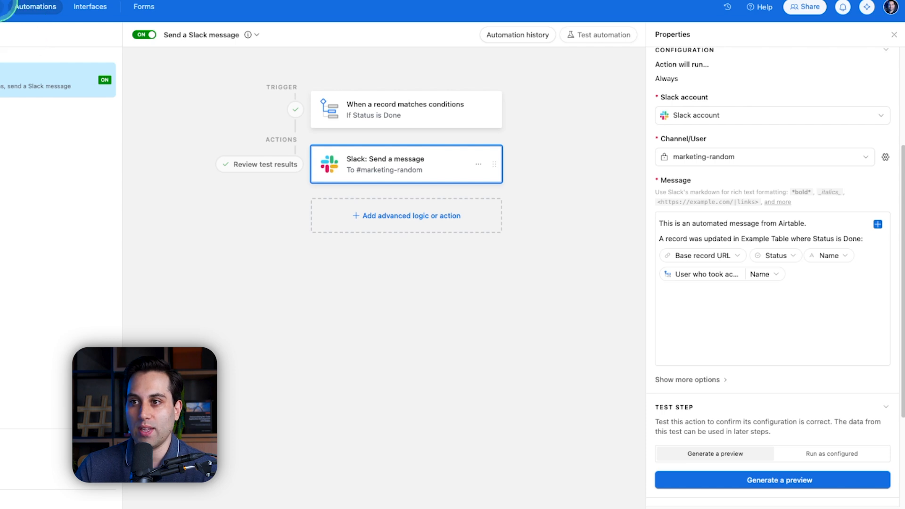
Set the Status of the Example Data 2 record to Done in the table and return to the automations.
left_click(4, 5)
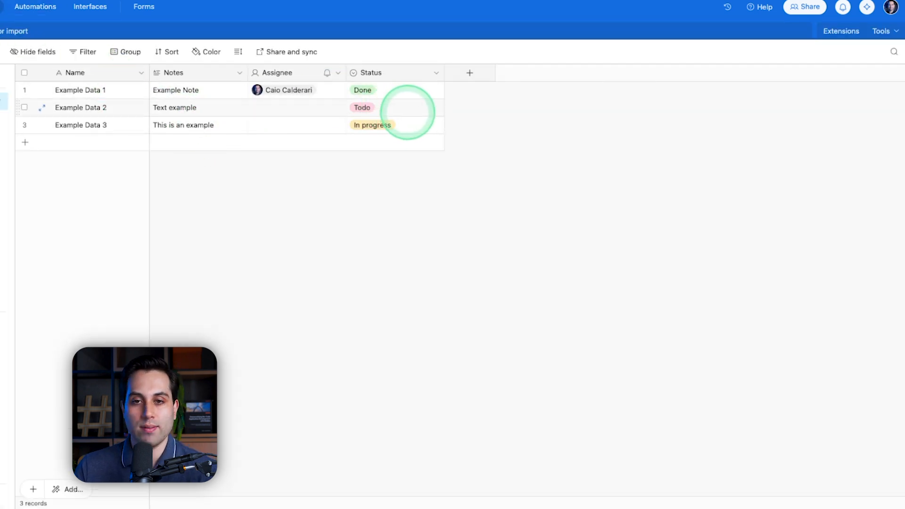
left_click(435, 109)
left_click(437, 107)
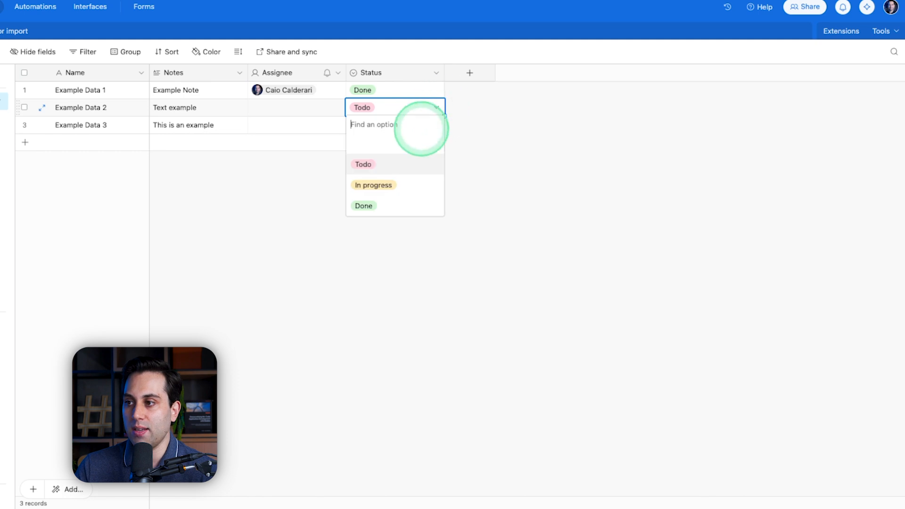
left_click(380, 203)
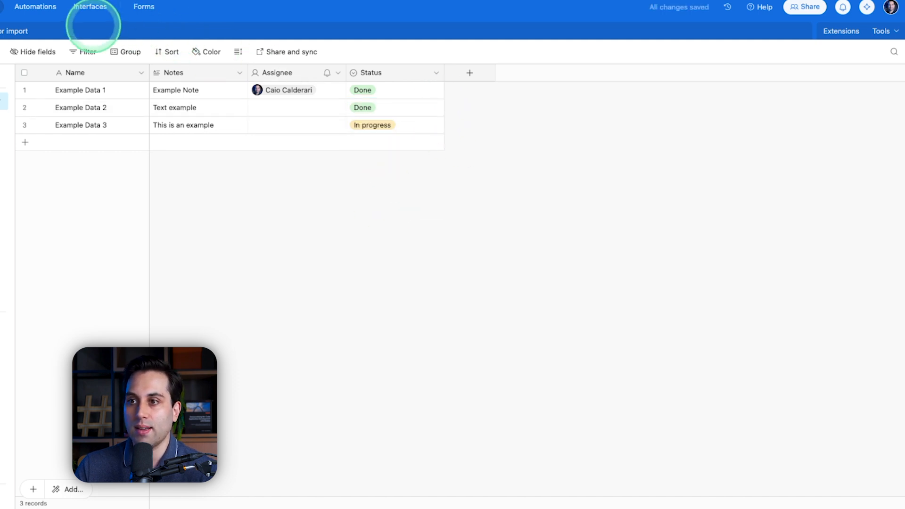
left_click(45, 11)
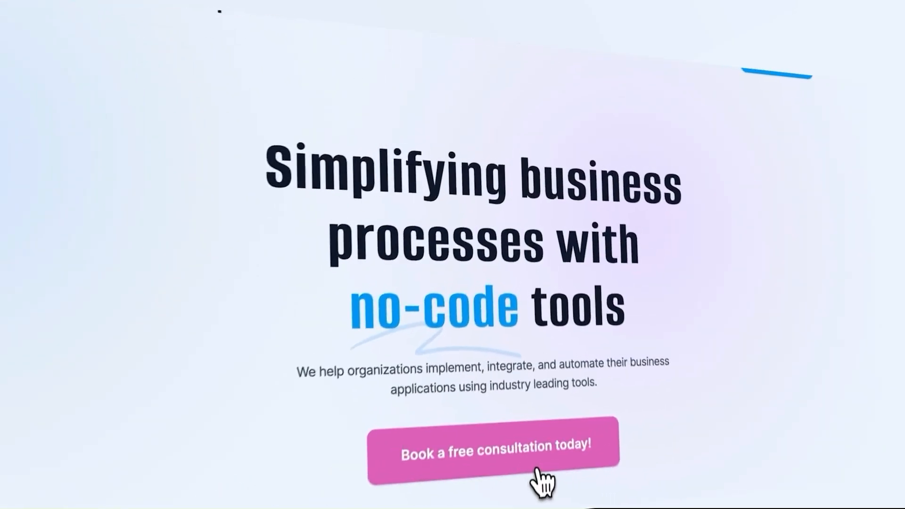
left_click(531, 353)
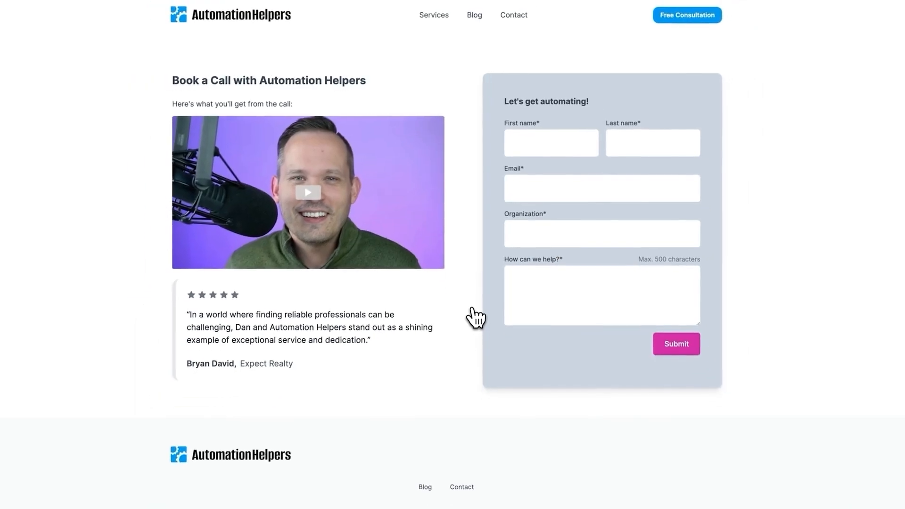
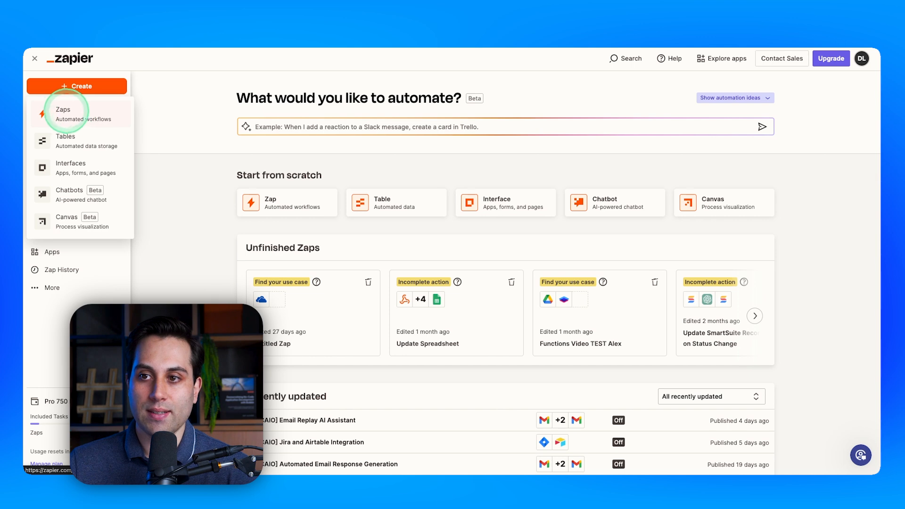
Switch to Zapier, create a new Zap and open the app selection for its trigger.
left_click(67, 115)
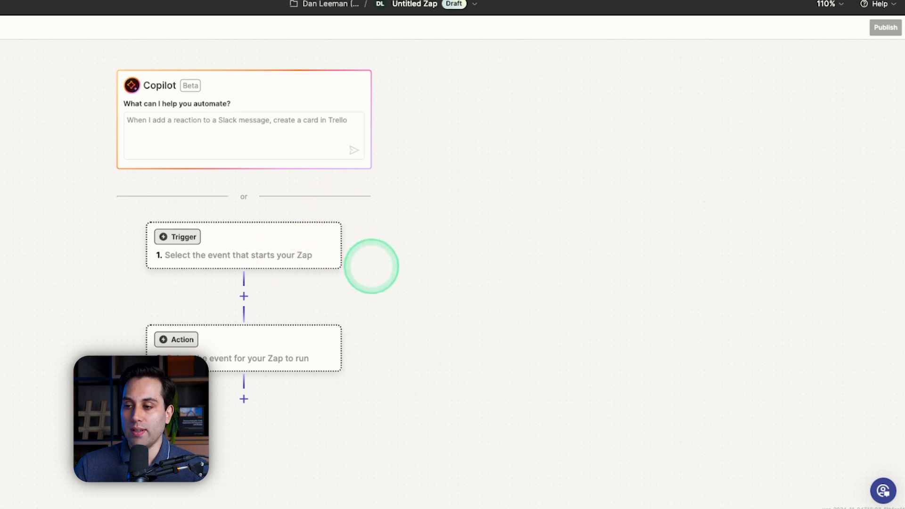
scroll(274, 314, "up", 5)
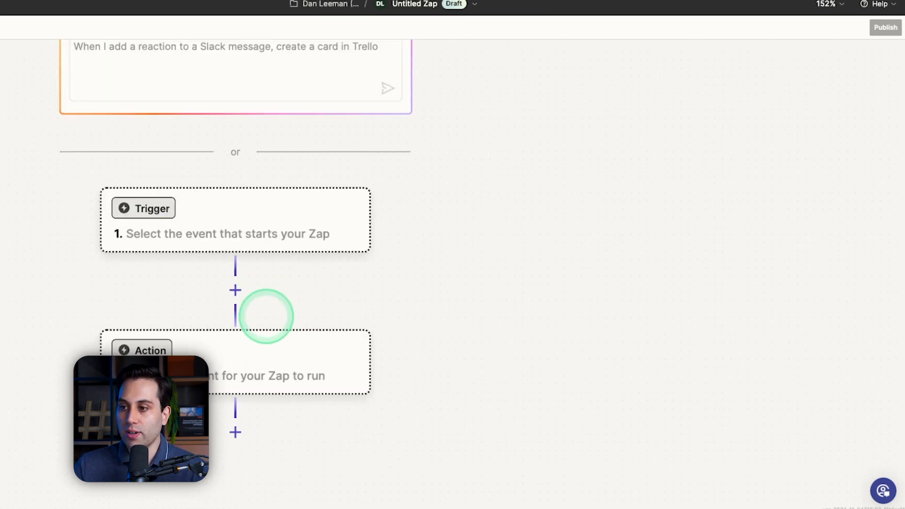
scroll(266, 317, "up", 2)
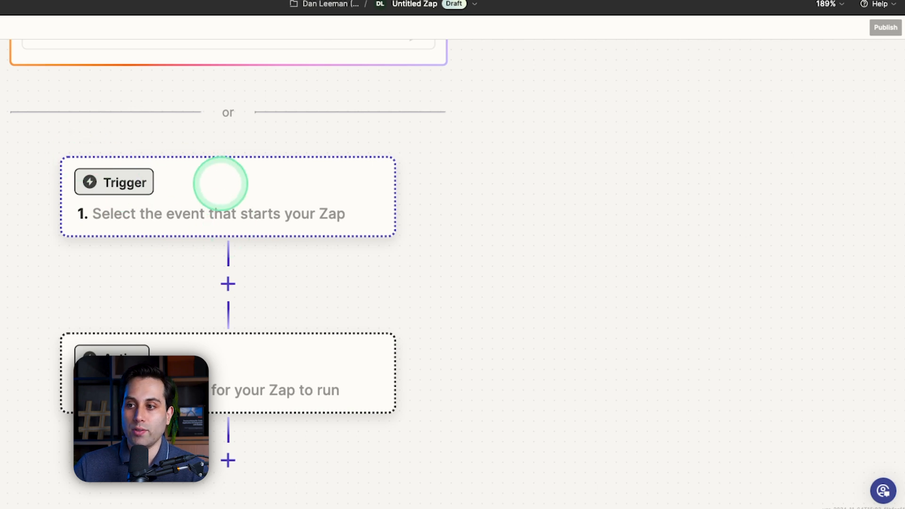
left_click(187, 207)
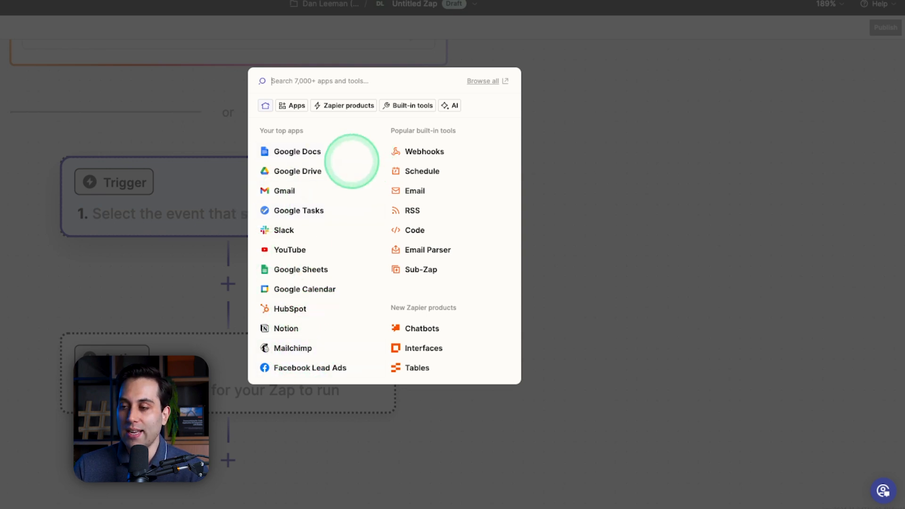
Examine the most popular, premium and AI apps available for the Zap's trigger.
left_click(295, 105)
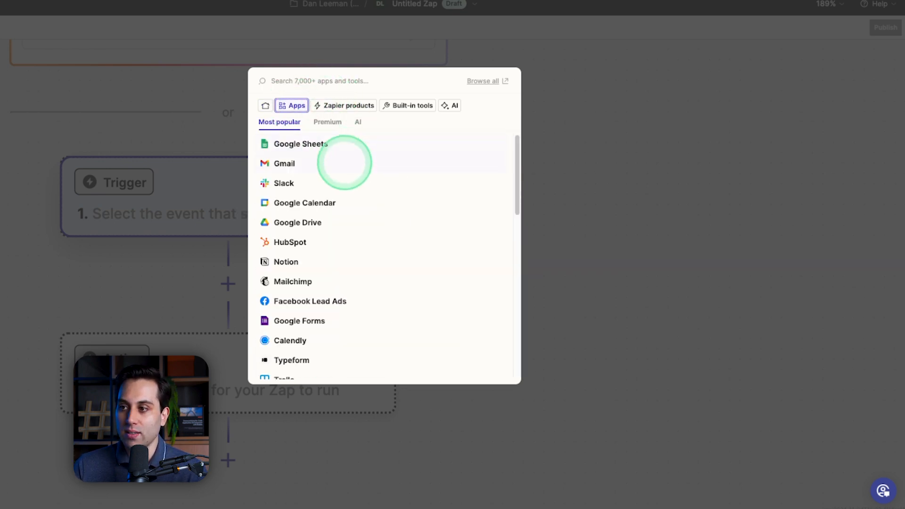
scroll(343, 171, "down", 8)
scroll(324, 235, "down", 5)
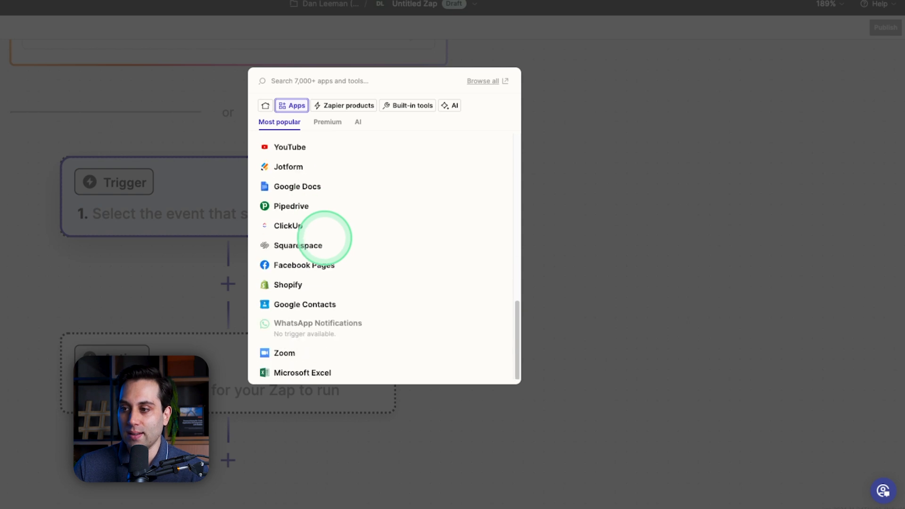
scroll(320, 263, "up", 12)
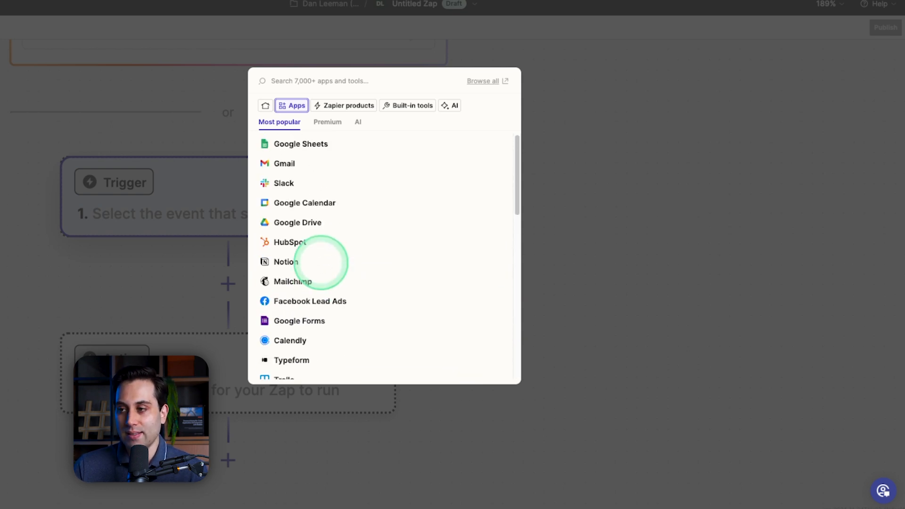
left_click(328, 122)
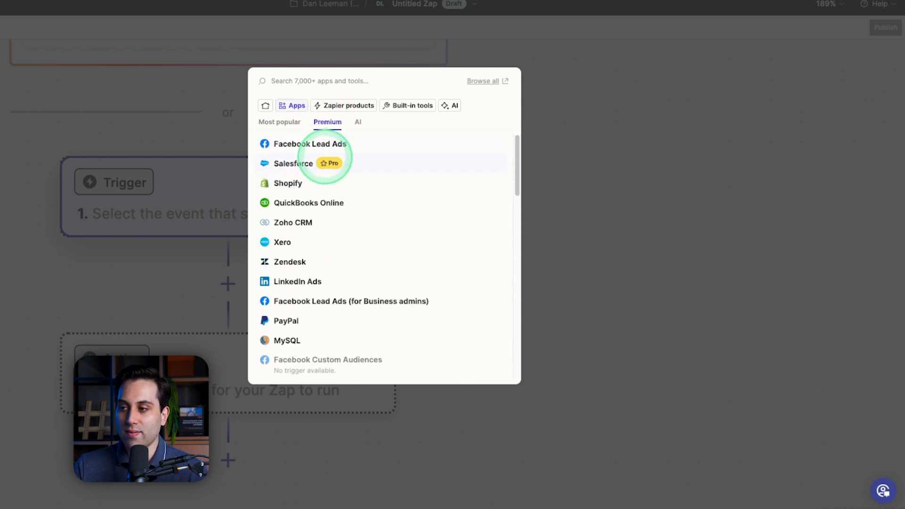
left_click(358, 123)
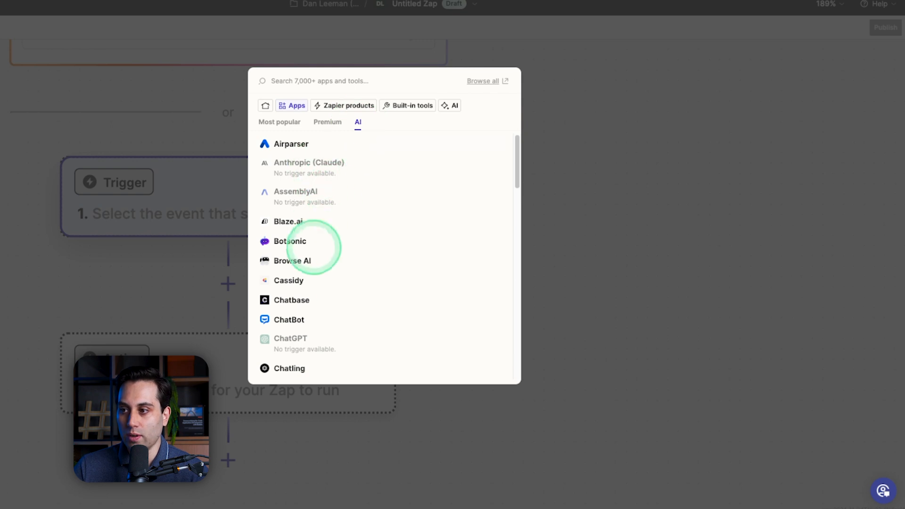
scroll(302, 291, "down", 2)
scroll(302, 291, "down", 10)
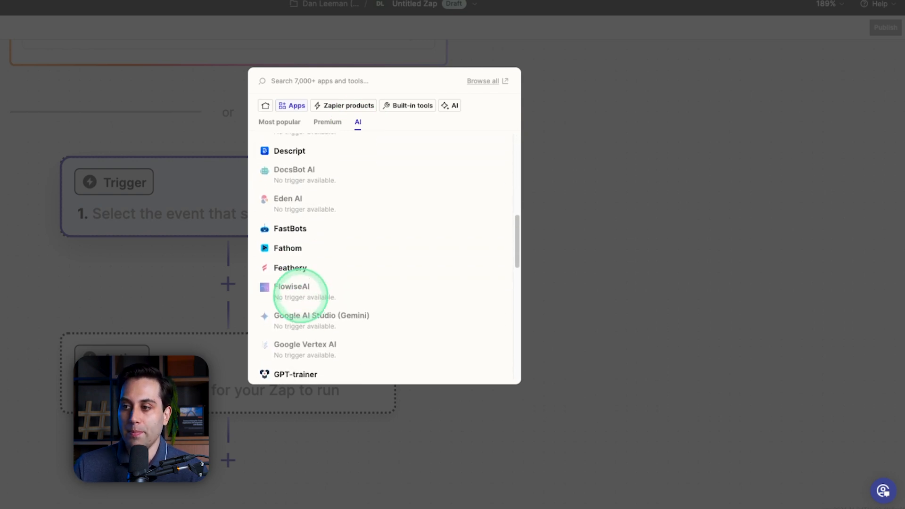
scroll(301, 297, "down", 5)
scroll(300, 296, "up", 18)
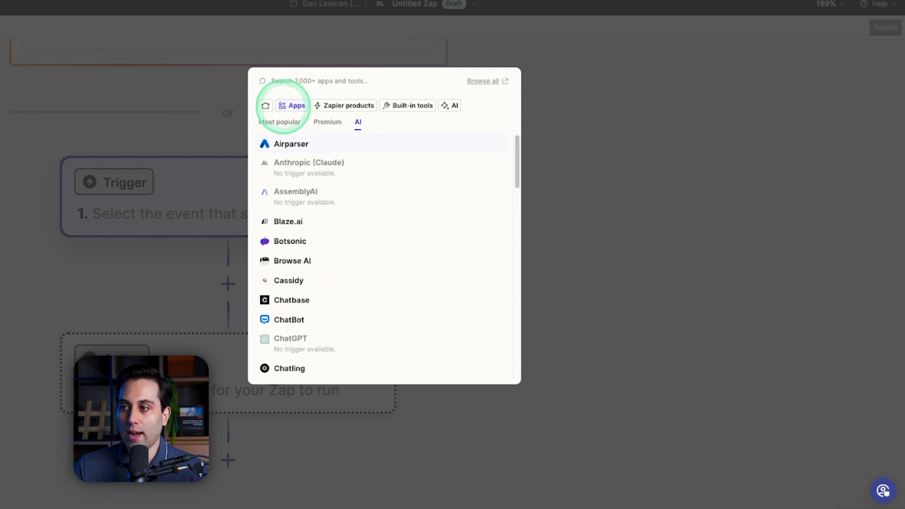
left_click(280, 121)
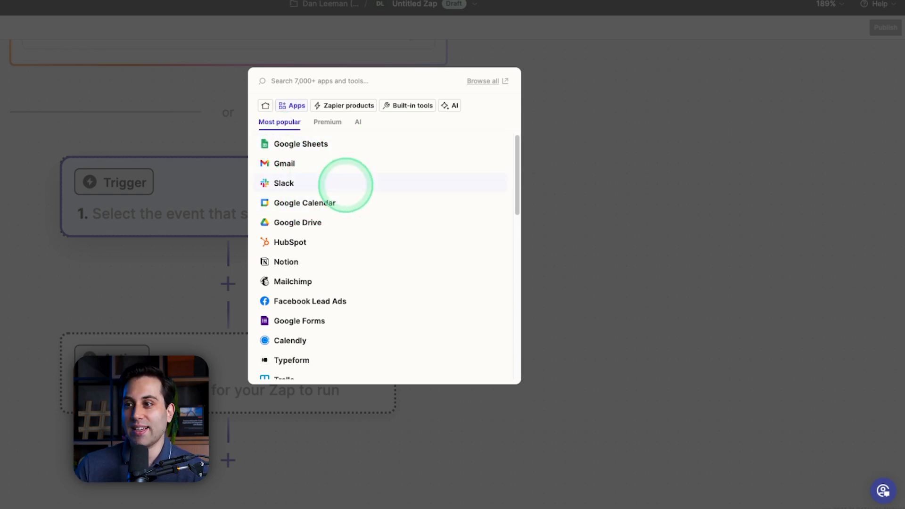
Choose Airtable as the trigger app and New or Updated Record as its trigger event.
left_click(327, 80)
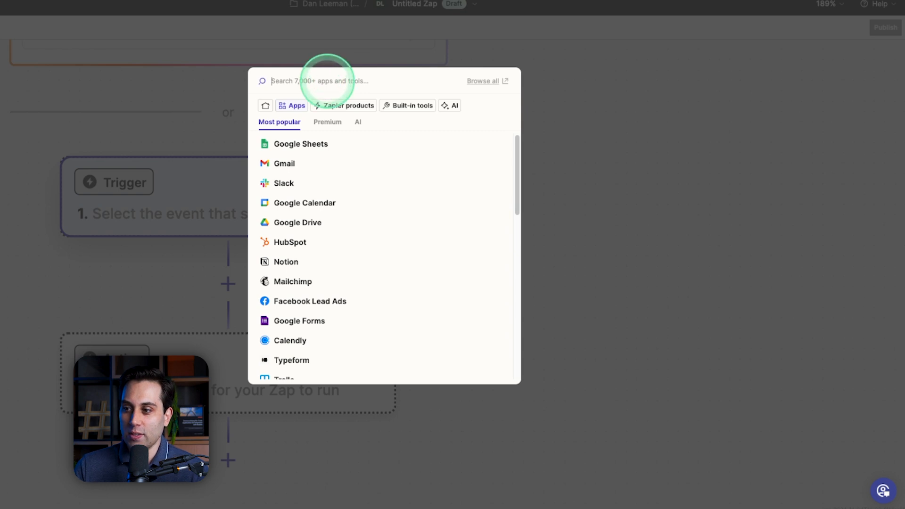
type("airtable")
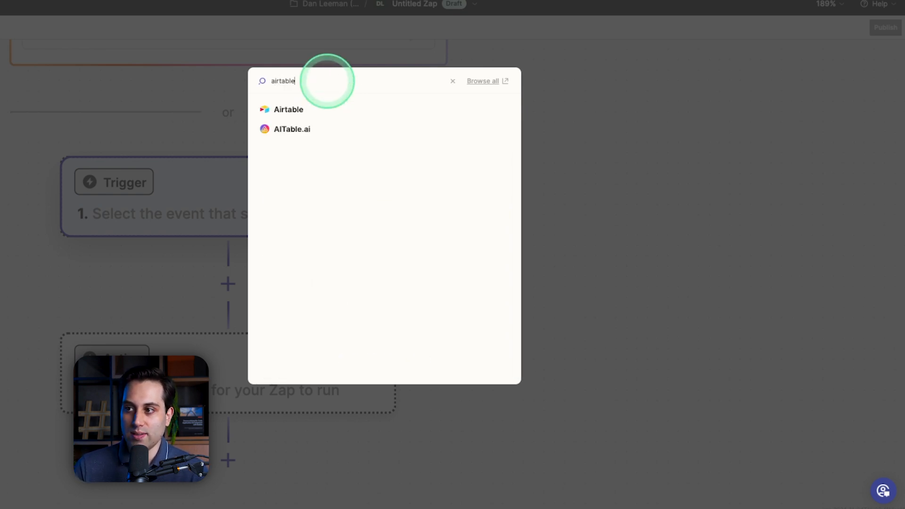
left_click(297, 105)
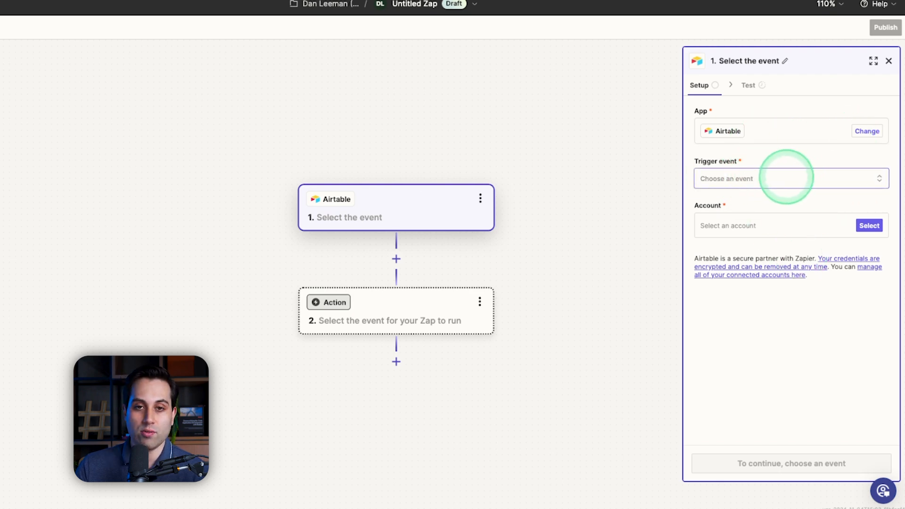
left_click(787, 178)
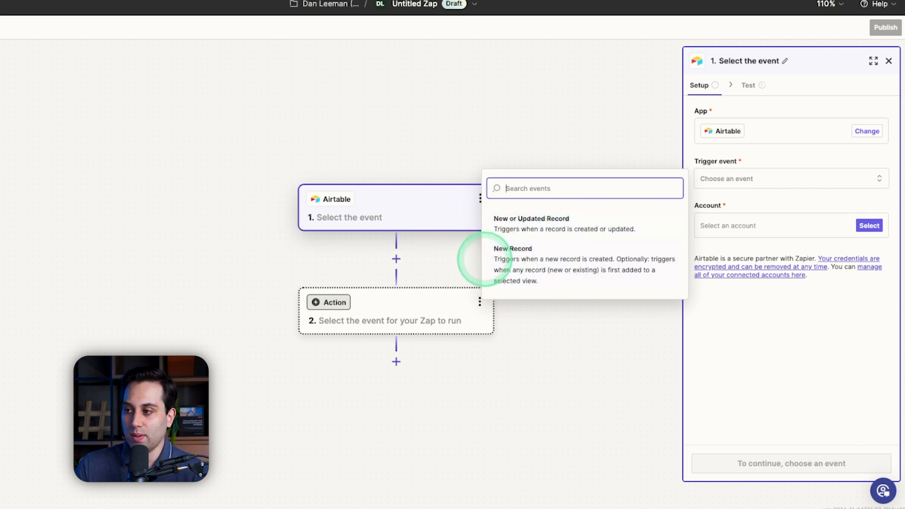
left_click(532, 220)
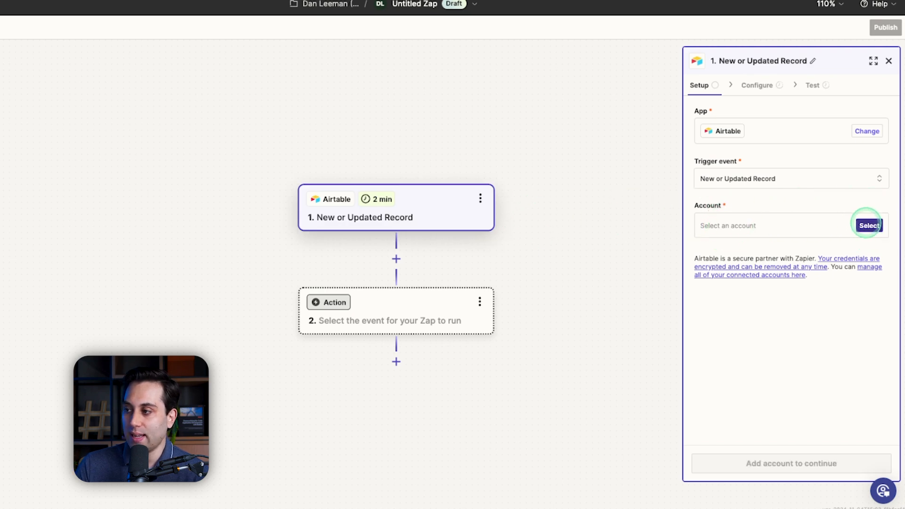
Connect a new Airtable account to the trigger, granting Zapier access to all current and future bases in all workspaces.
left_click(868, 225)
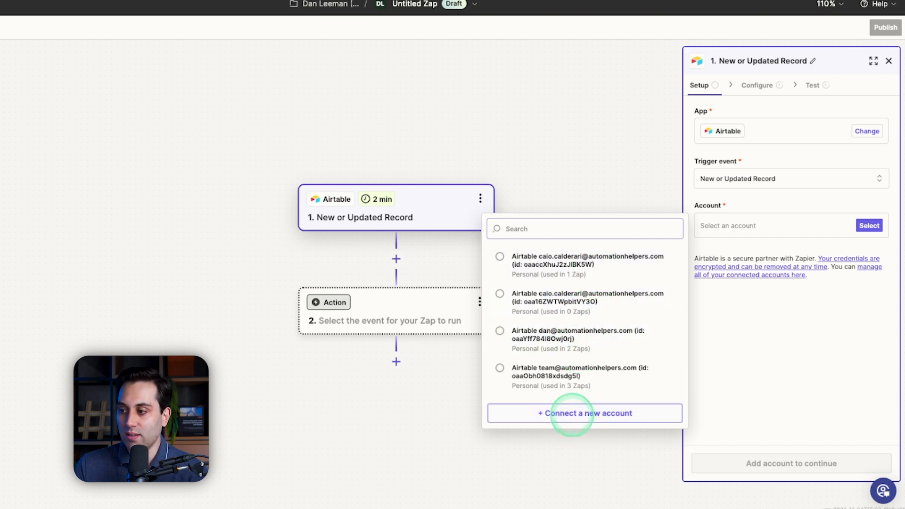
left_click(572, 414)
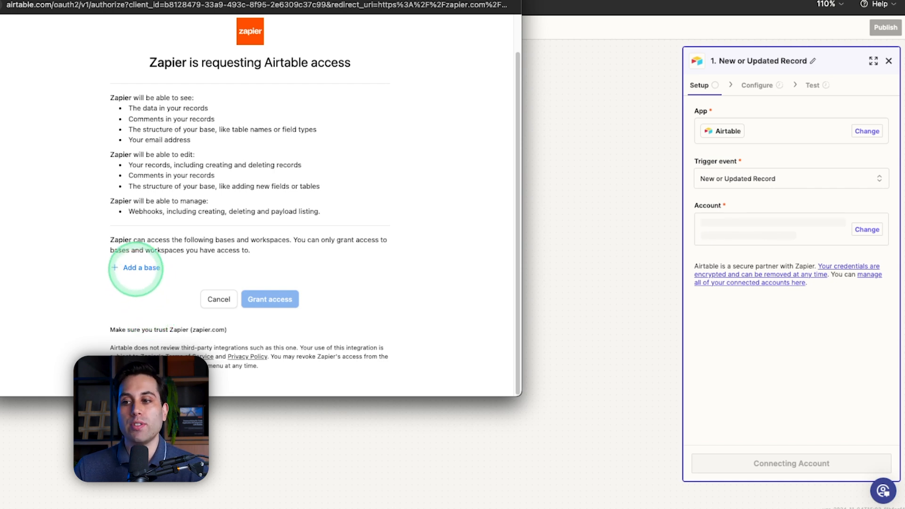
left_click(139, 268)
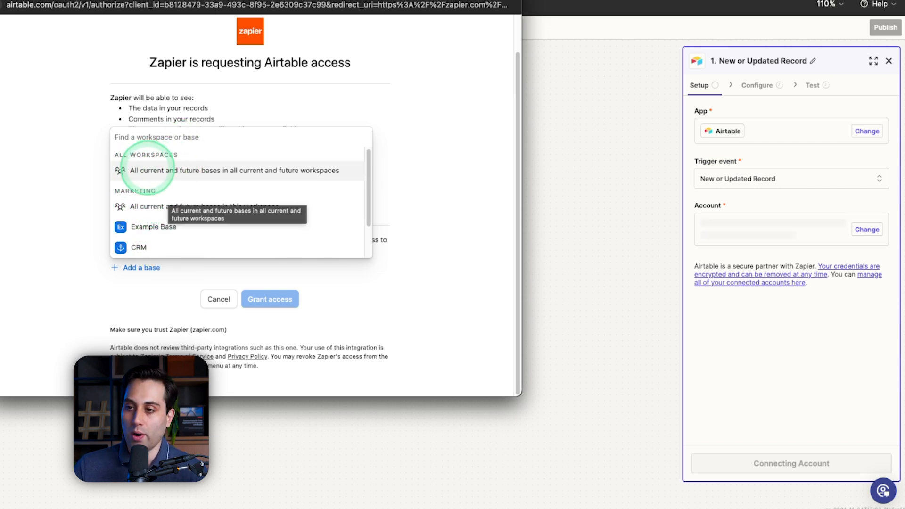
left_click(148, 170)
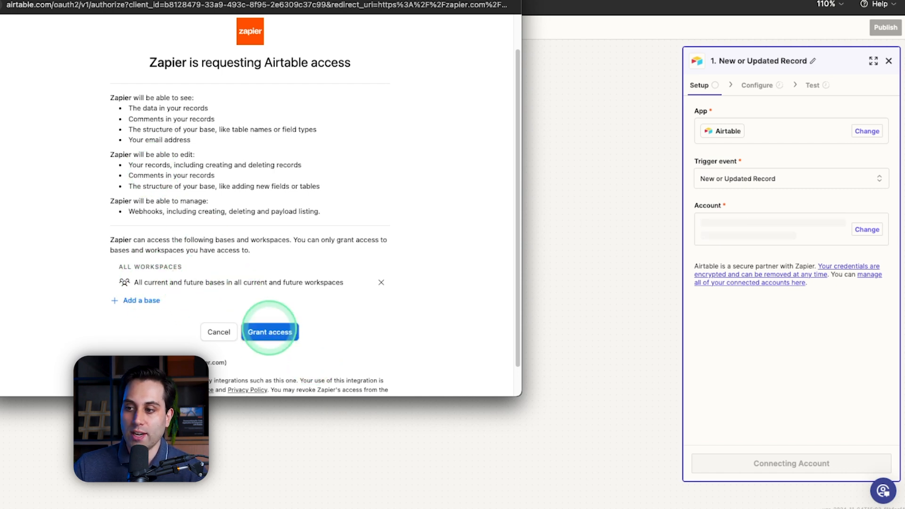
left_click(270, 332)
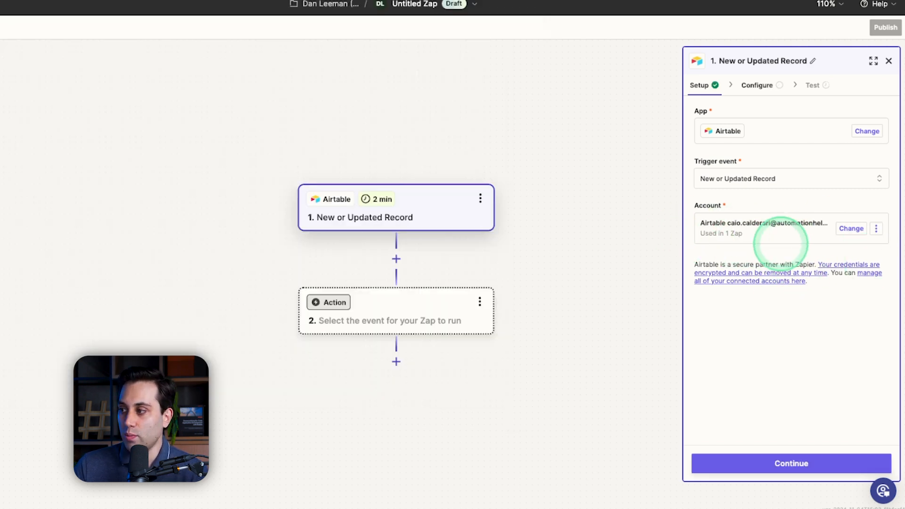
Configure the trigger to use the Example Table in the Example Base.
left_click(745, 464)
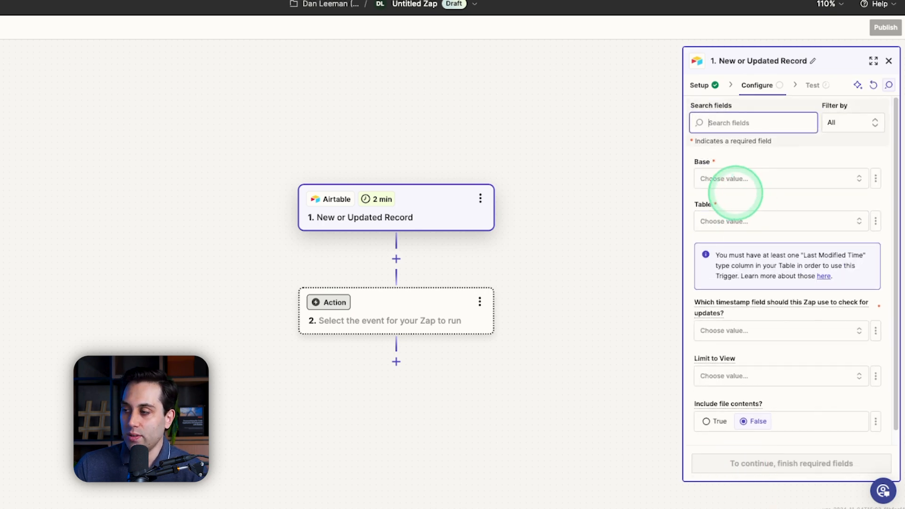
left_click(758, 178)
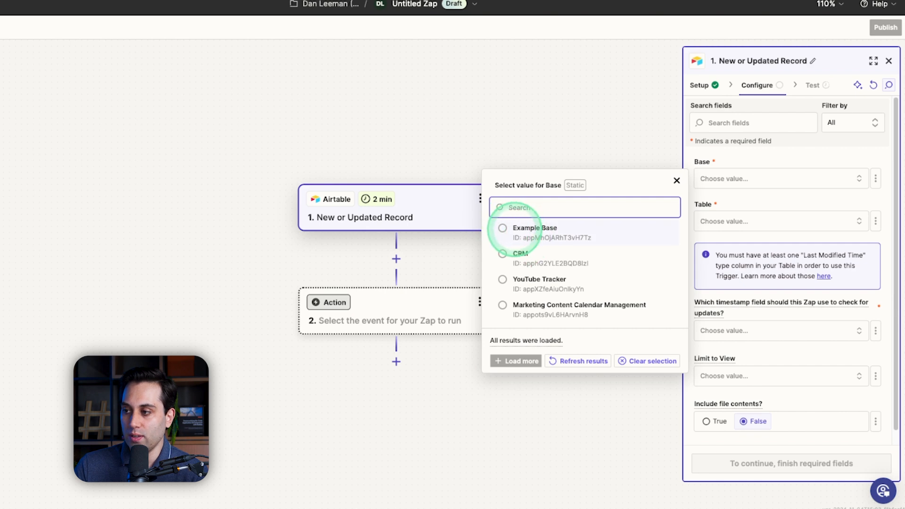
left_click(519, 228)
left_click(746, 221)
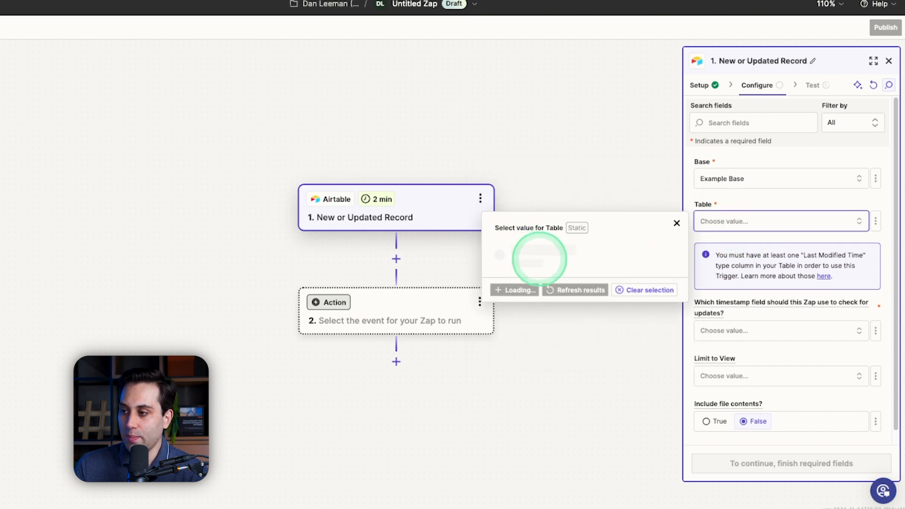
left_click(539, 248)
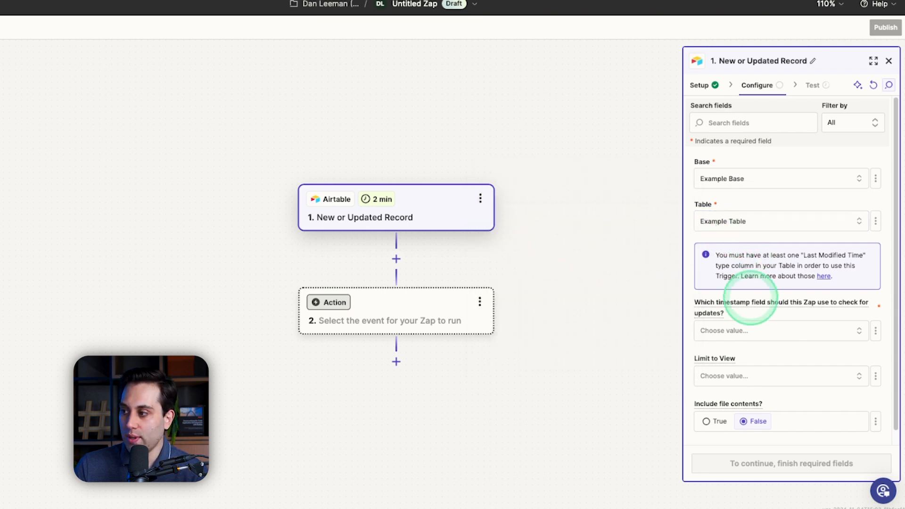
scroll(755, 302, "down", 1)
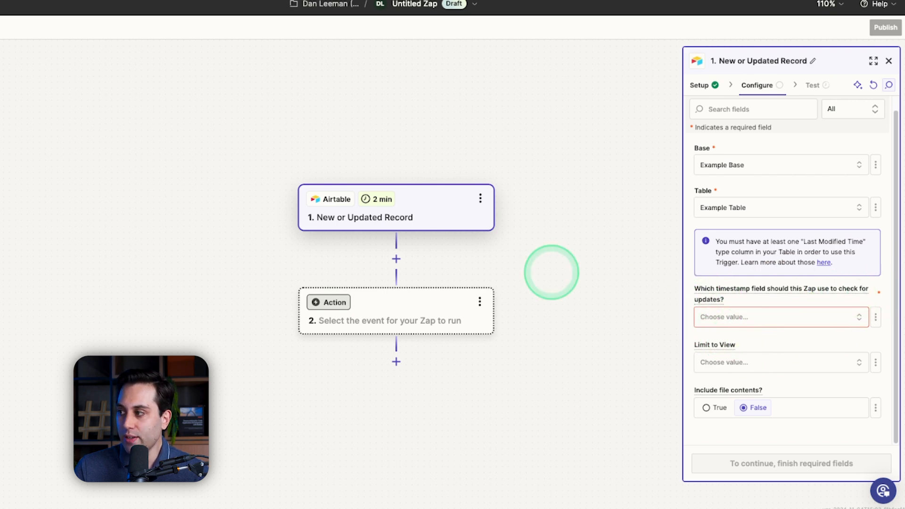
In Airtable, add a Last modified time field named "last" to the example table, covering all editable fields.
left_click(37, 1)
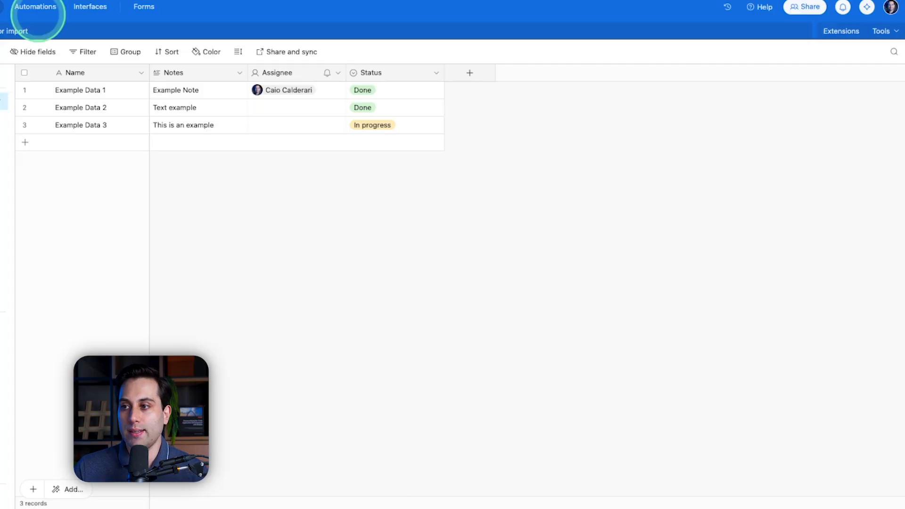
left_click(480, 72)
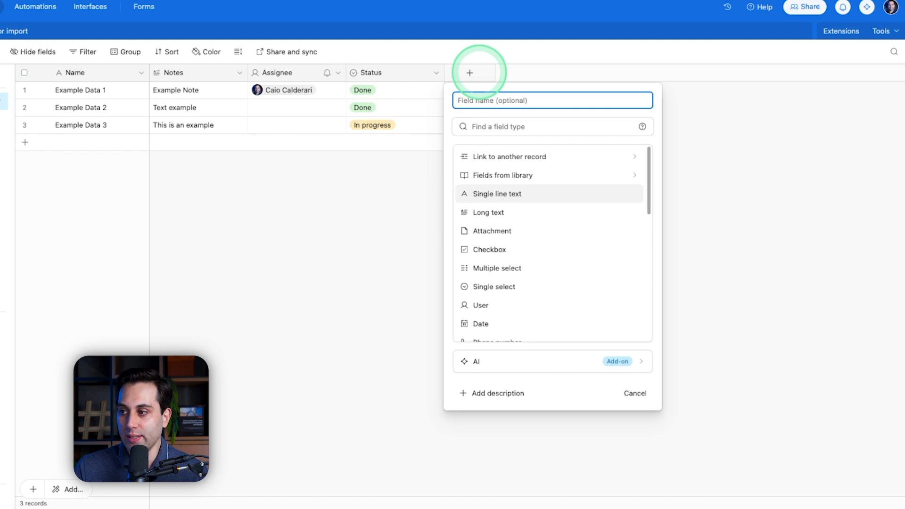
type("last")
scroll(516, 208, "down", 7)
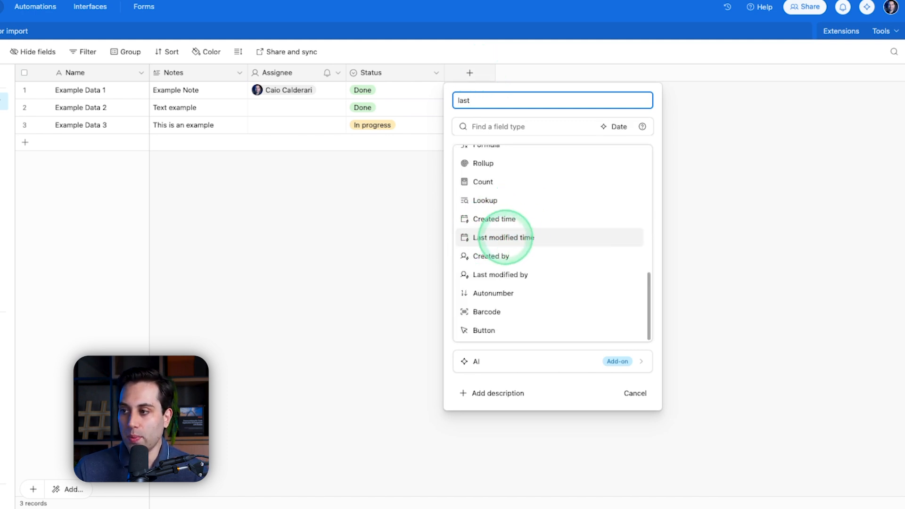
left_click(521, 237)
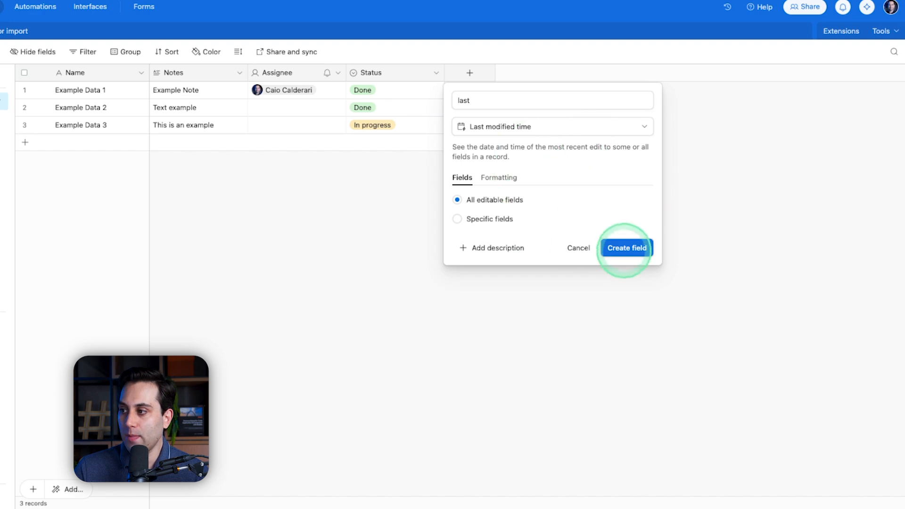
left_click(627, 247)
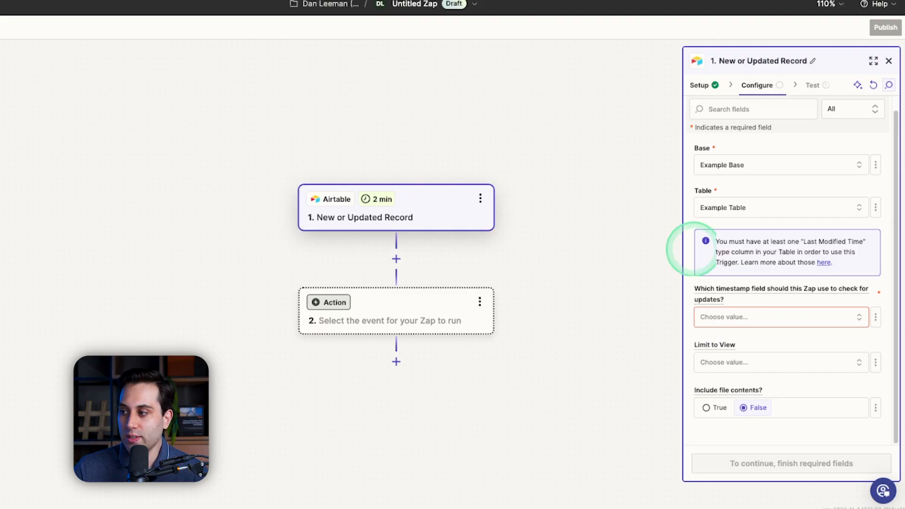
Back in Zapier, refresh the trigger's timestamp field options and select "last" as the field that checks for updates.
left_click(724, 315)
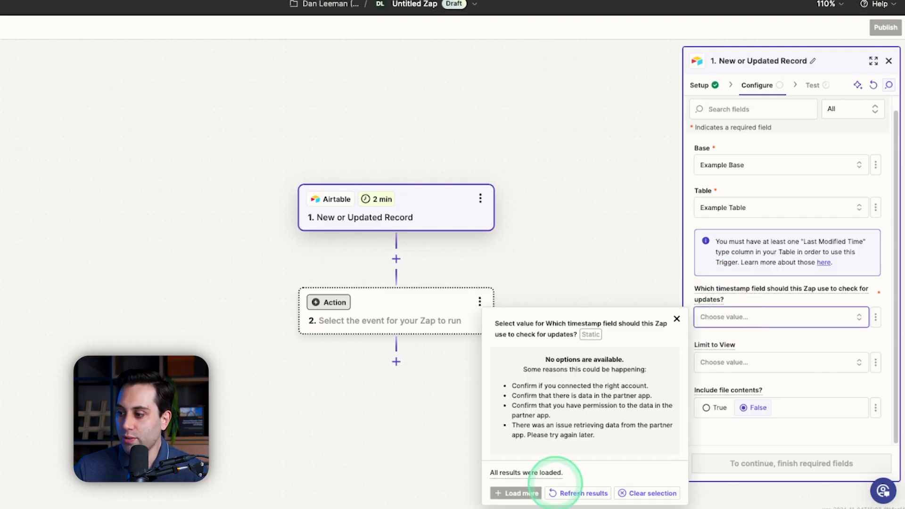
left_click(564, 492)
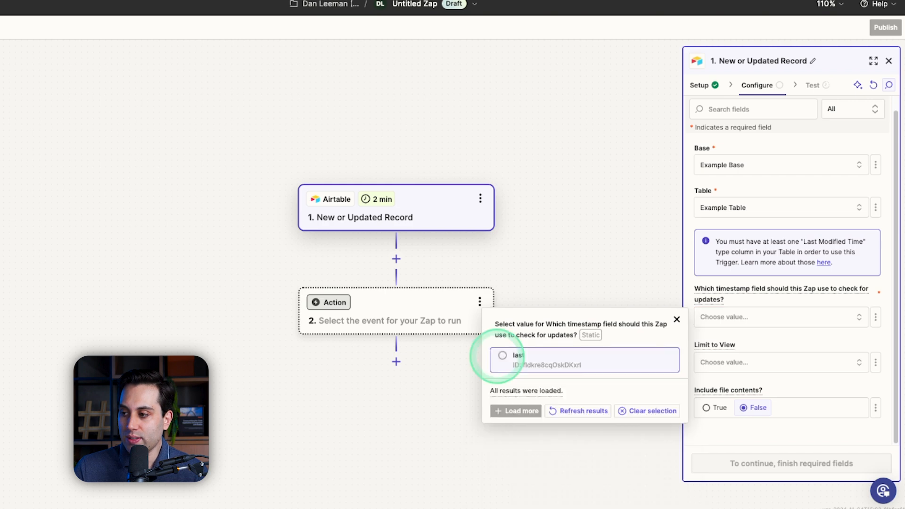
left_click(504, 355)
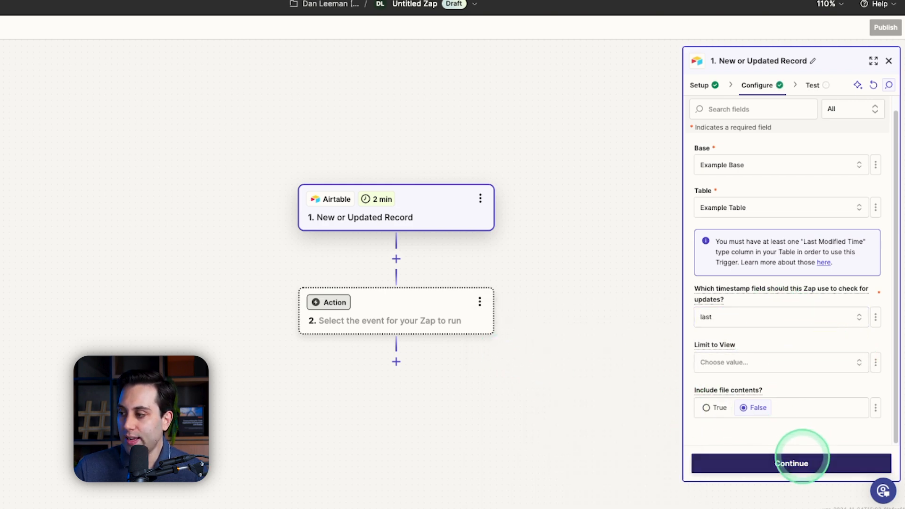
Test the Airtable trigger and continue with Record C as the sample record.
left_click(796, 463)
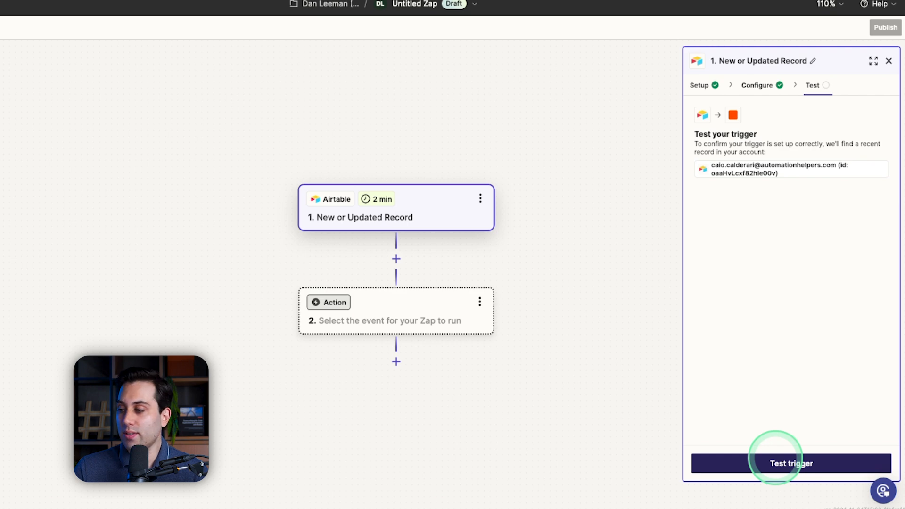
left_click(776, 460)
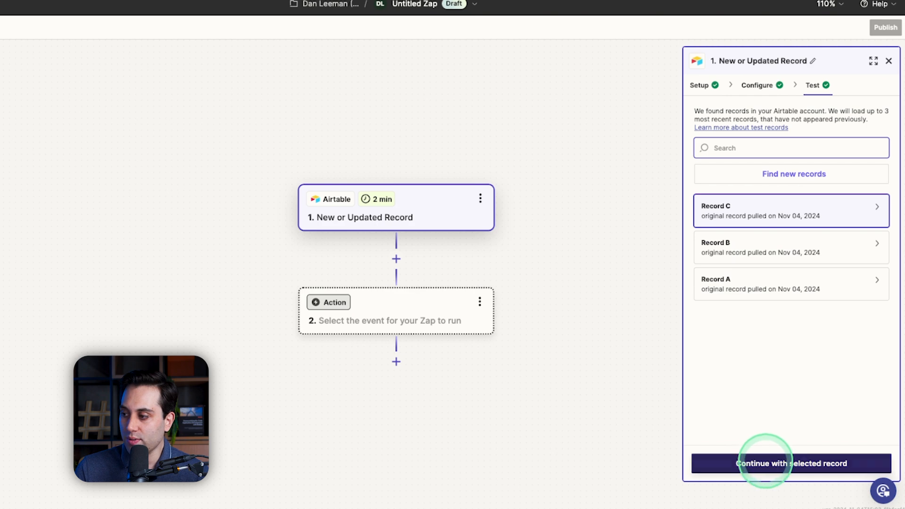
left_click(764, 461)
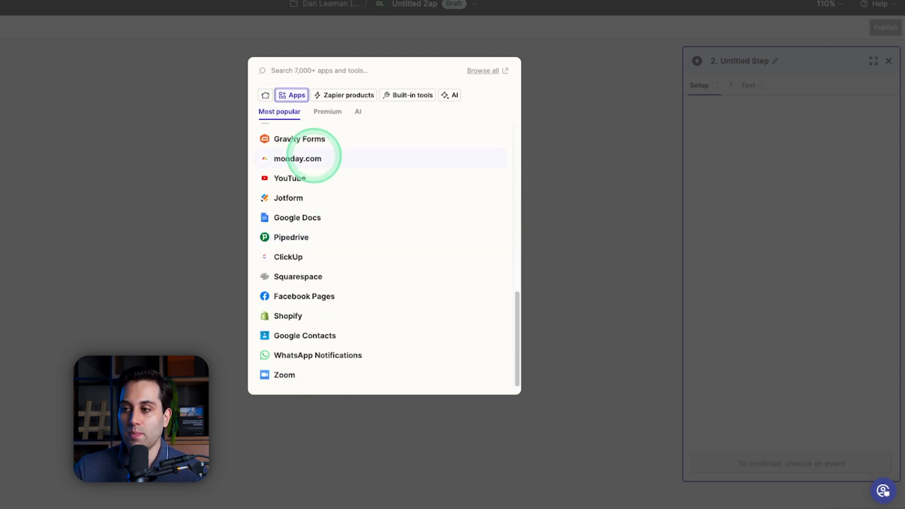
Browse the most popular apps and choose Notion as the app for the Zap's second step.
scroll(324, 268, "down", 1)
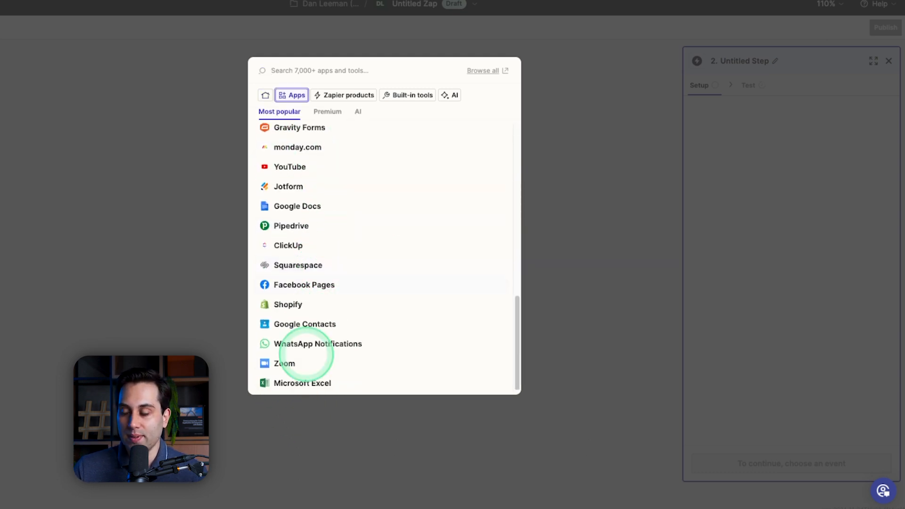
scroll(306, 355, "up", 10)
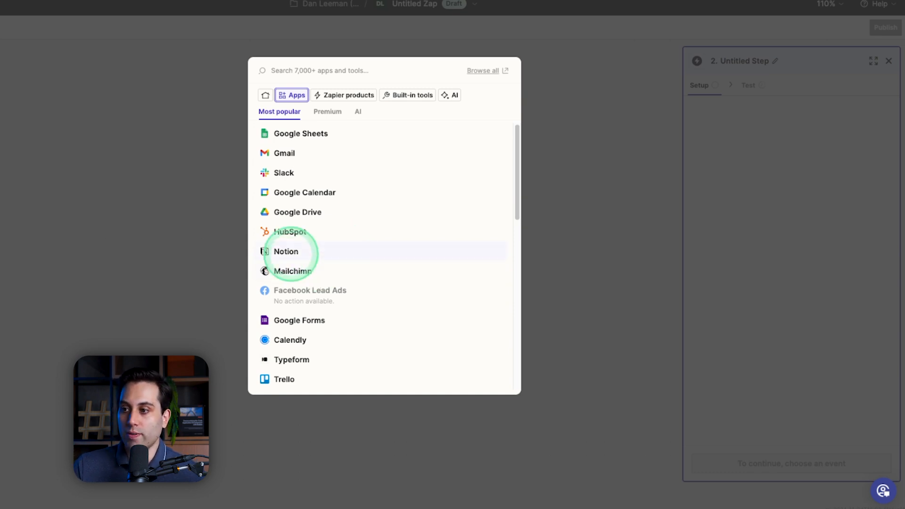
left_click(287, 250)
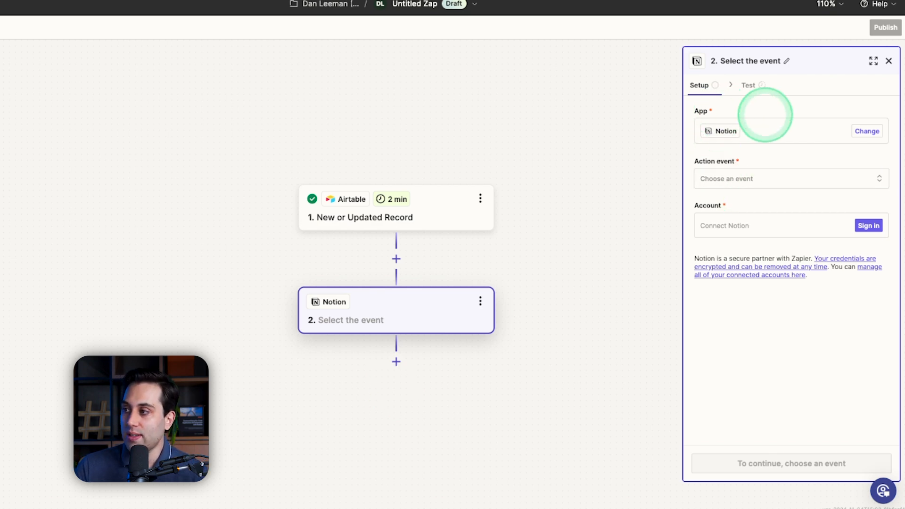
Review the available Notion action events and choose Create Database Item.
left_click(770, 178)
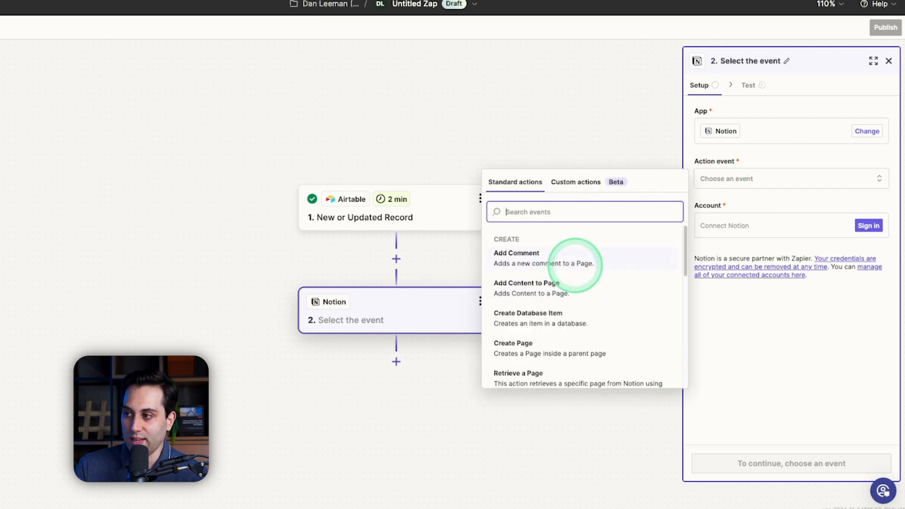
scroll(562, 257, "down", 1)
scroll(542, 241, "down", 1)
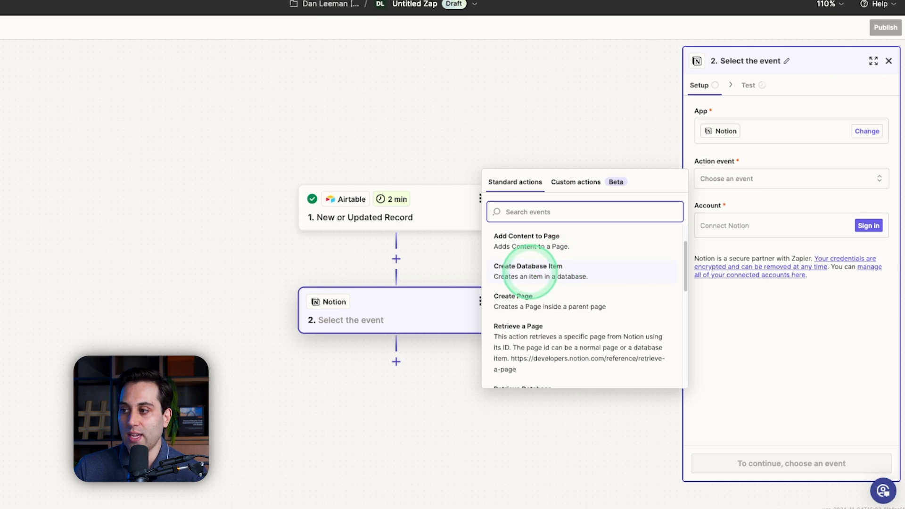
scroll(583, 282, "down", 1)
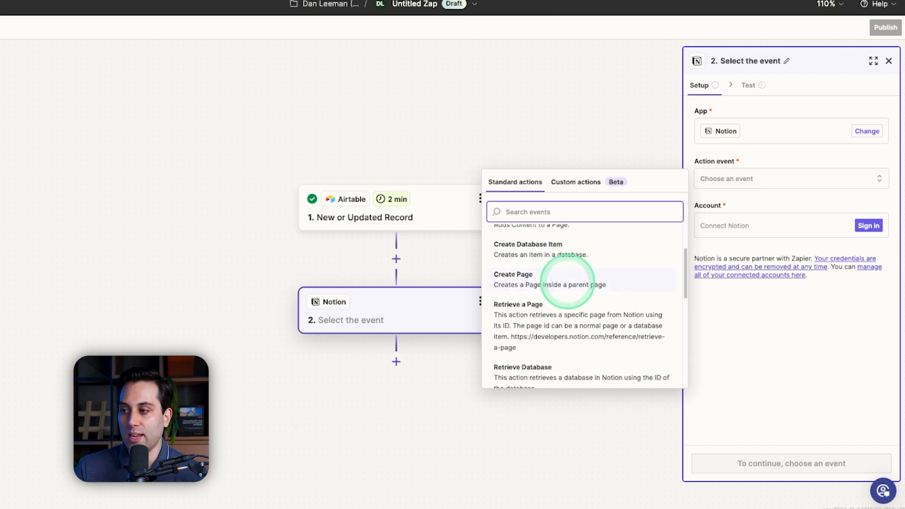
scroll(568, 282, "down", 2)
scroll(542, 330, "down", 2)
scroll(538, 297, "up", 6)
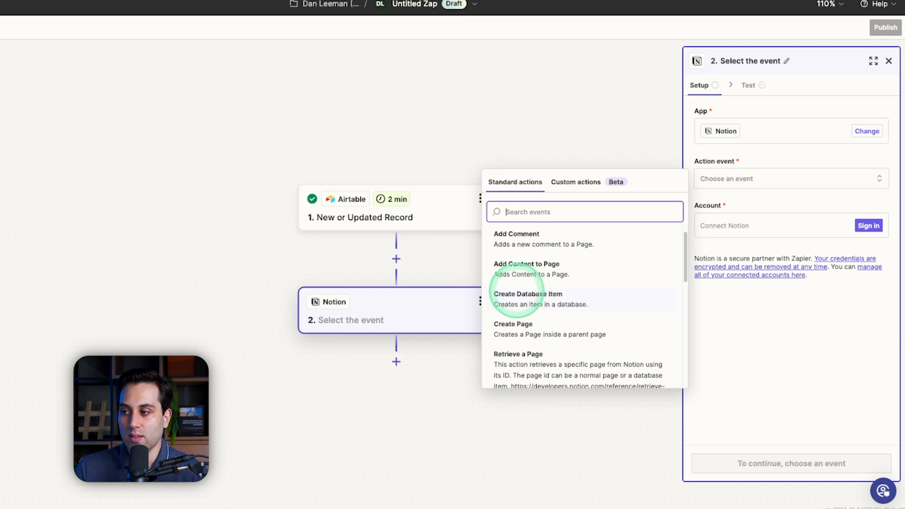
left_click(545, 297)
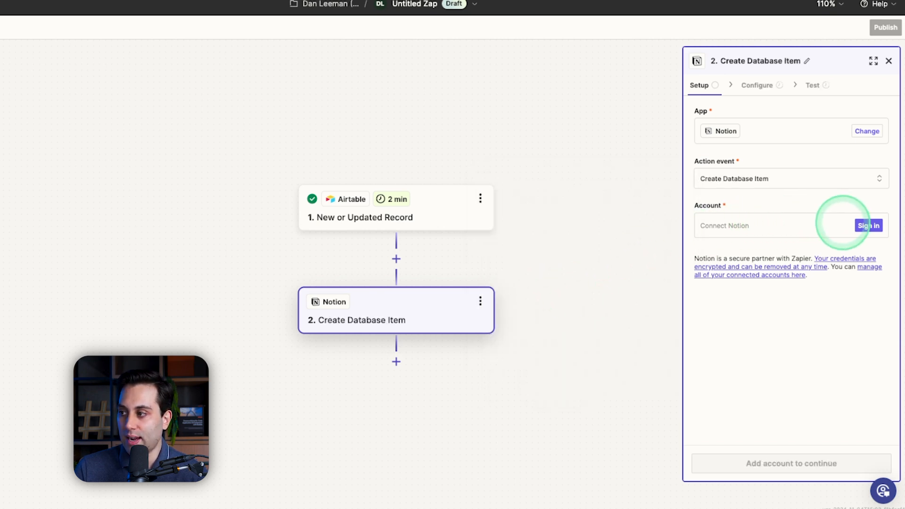
Connect a Notion account to the action, allowing Zapier to access all workspace pages, including Example Database.
left_click(869, 225)
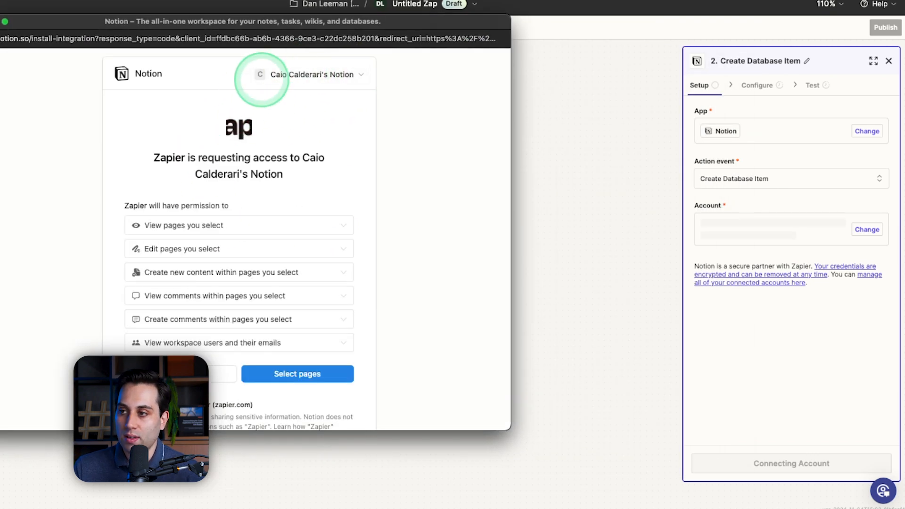
scroll(353, 178, "down", 3)
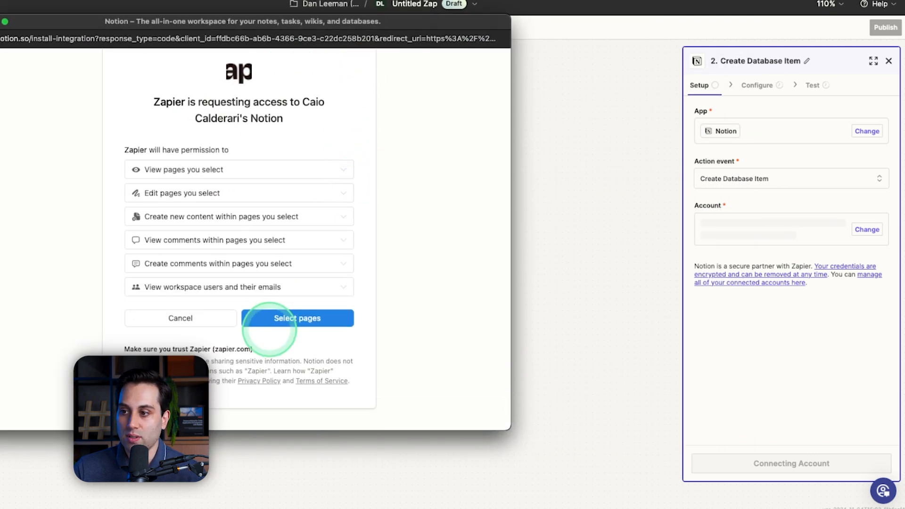
left_click(290, 318)
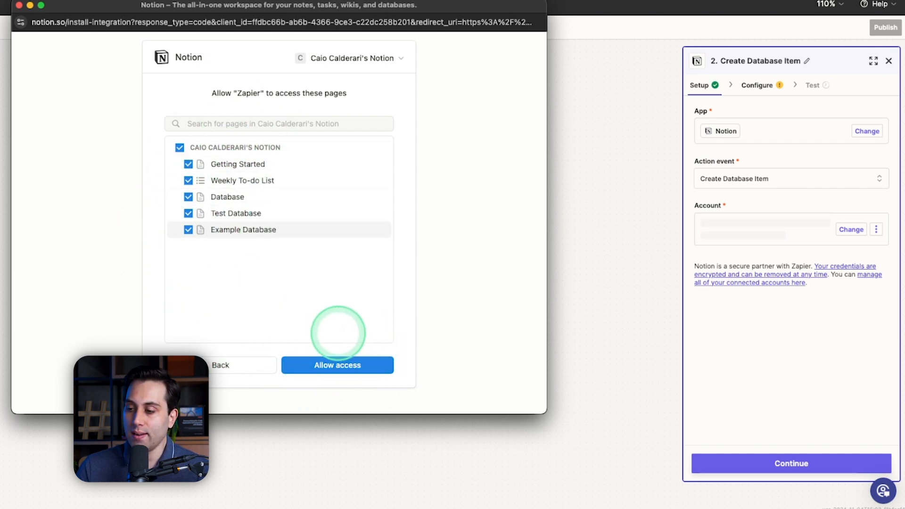
left_click(342, 360)
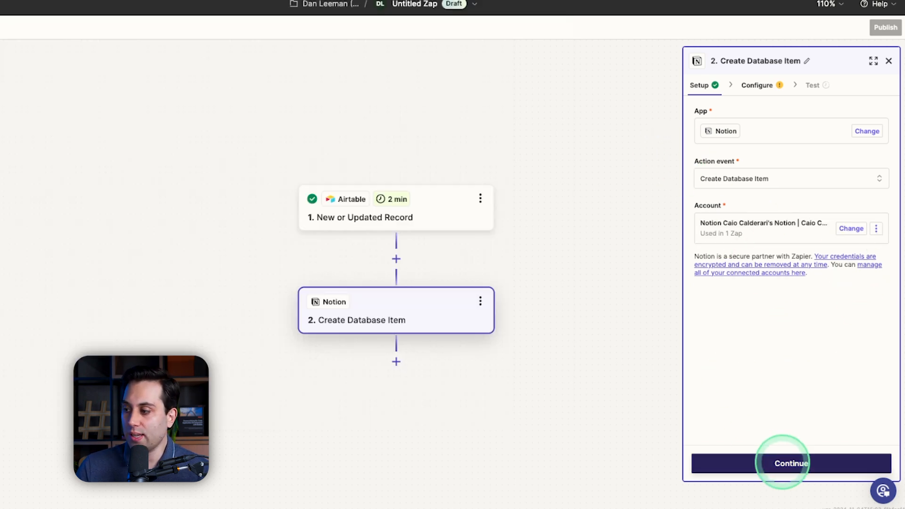
Continue to the Notion action's configuration, refresh the database options and select Example Database.
left_click(782, 461)
left_click(759, 182)
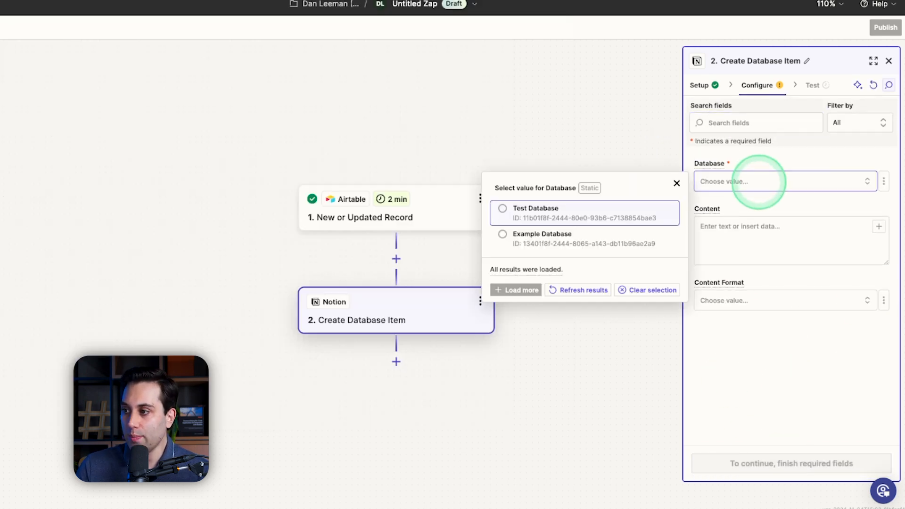
left_click(573, 289)
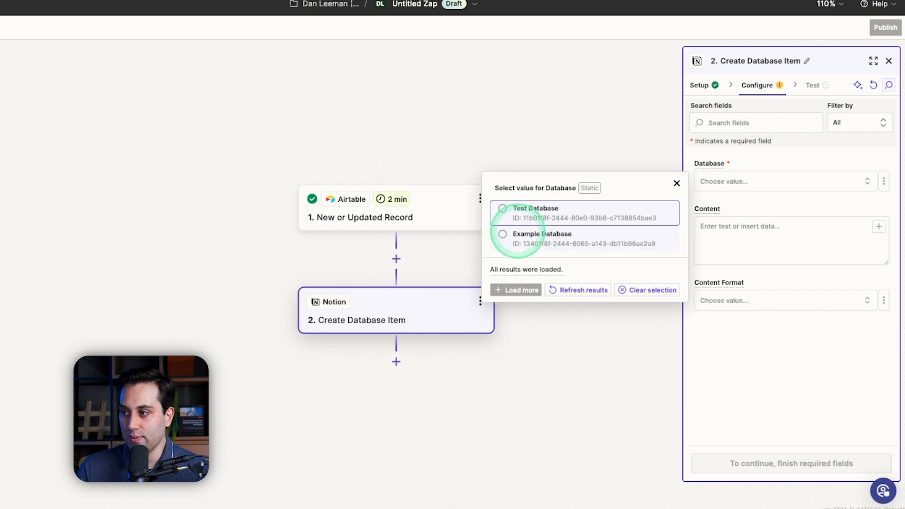
left_click(517, 234)
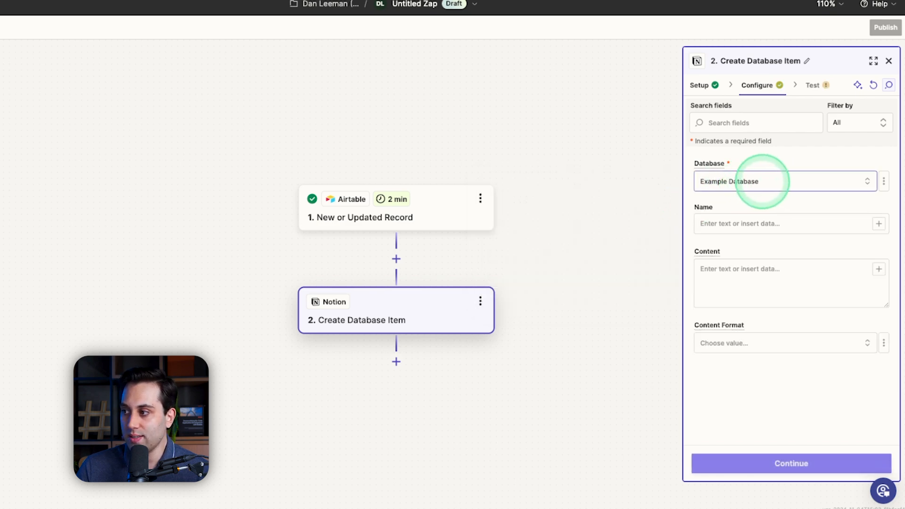
Map the Airtable record's Name value to the Name field of the Notion database item.
left_click(765, 226)
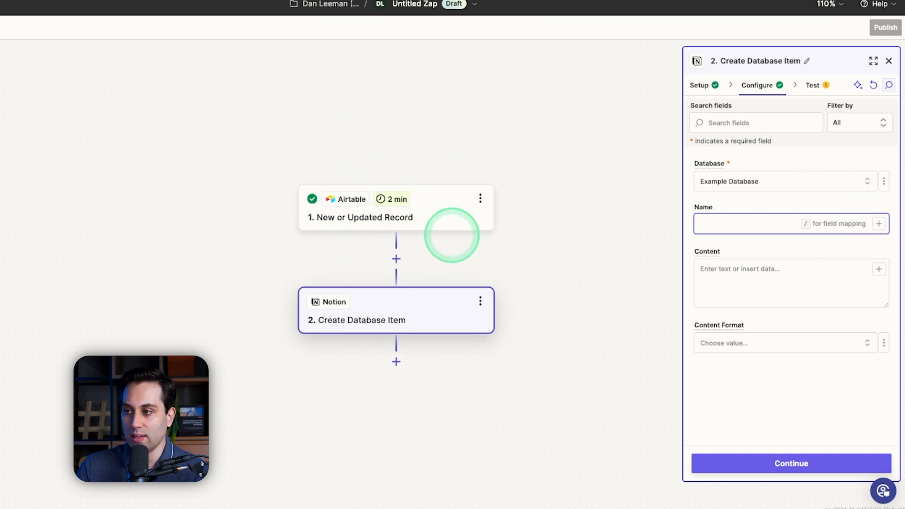
scroll(452, 235, "up", 1)
scroll(452, 235, "up", 5)
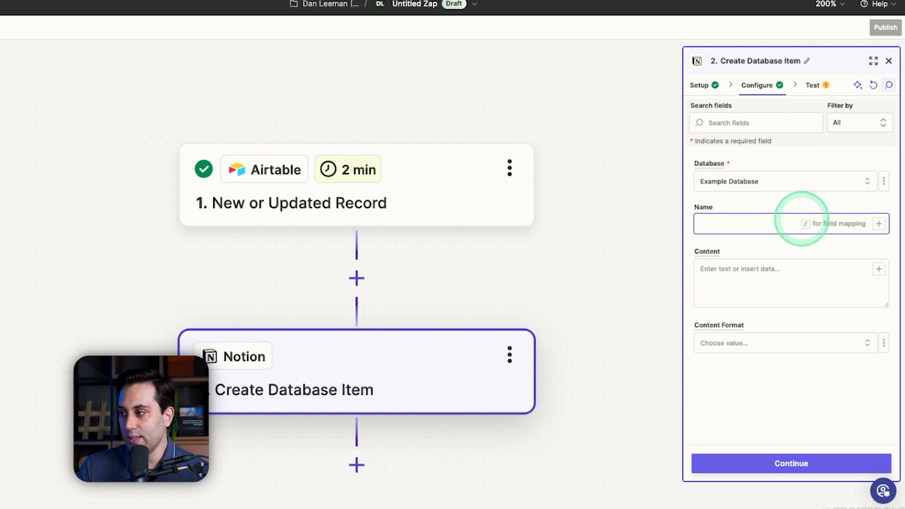
left_click(880, 224)
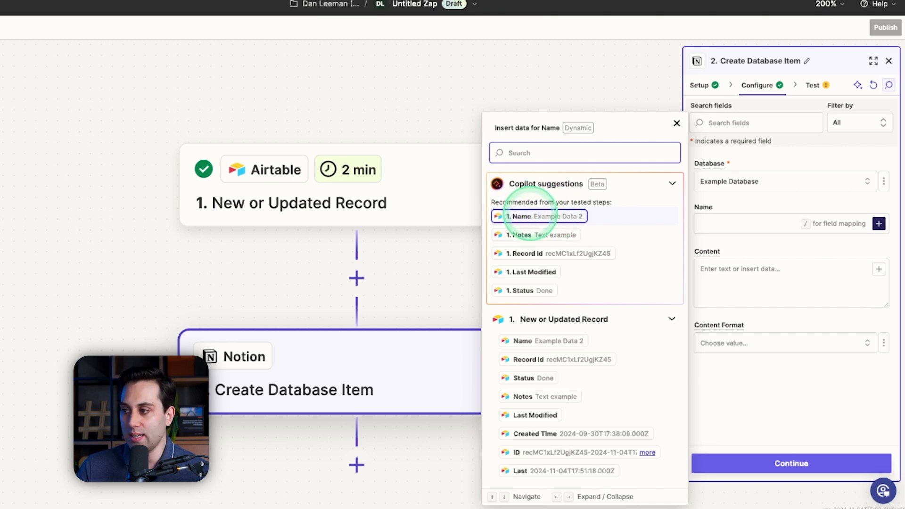
left_click(525, 213)
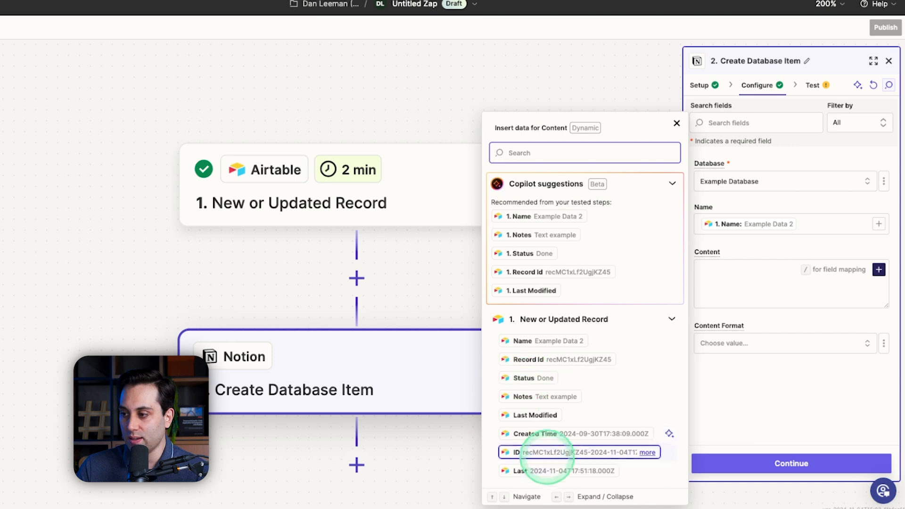
Fill the Notion item's Content with the Airtable Status, Name, Notes and ID values, and set its format to Plain Text.
left_click(536, 380)
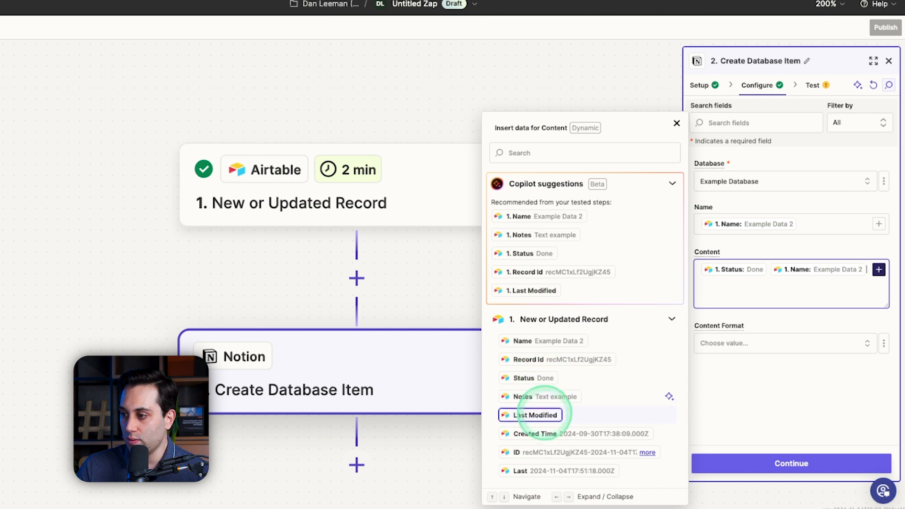
left_click(543, 397)
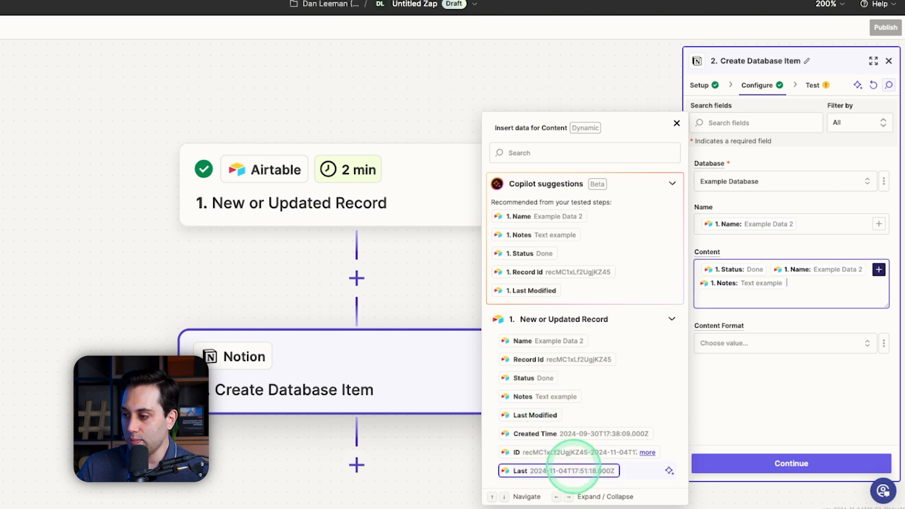
left_click(595, 470)
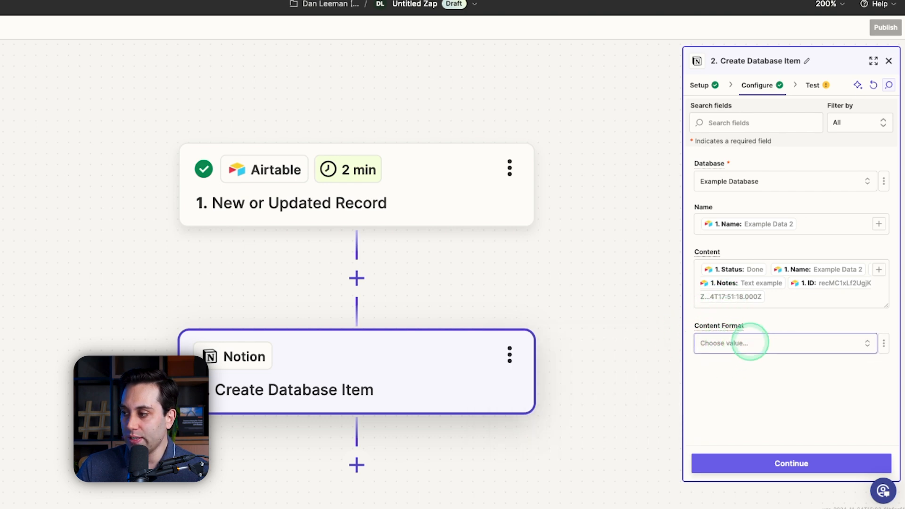
left_click(750, 343)
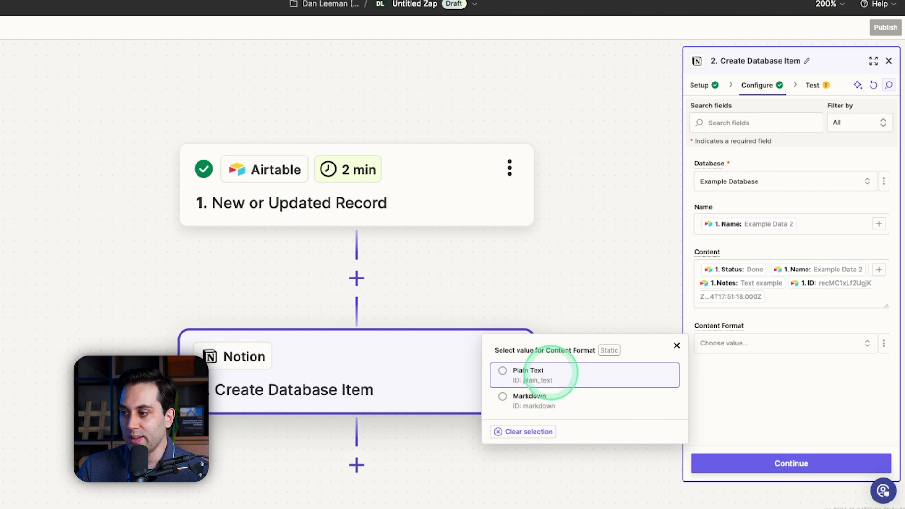
left_click(532, 372)
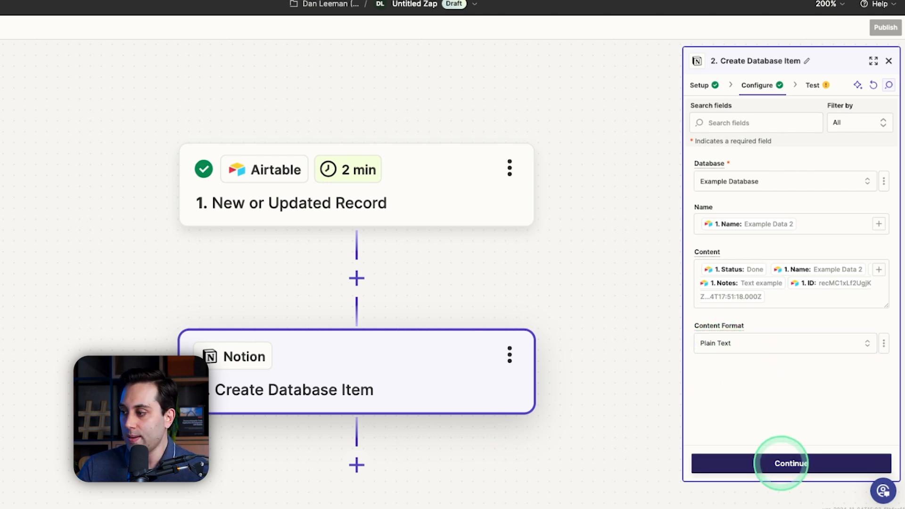
Test the Notion Create Database Item action by sending the mapped item, and review the returned output data.
left_click(780, 463)
left_click(824, 459)
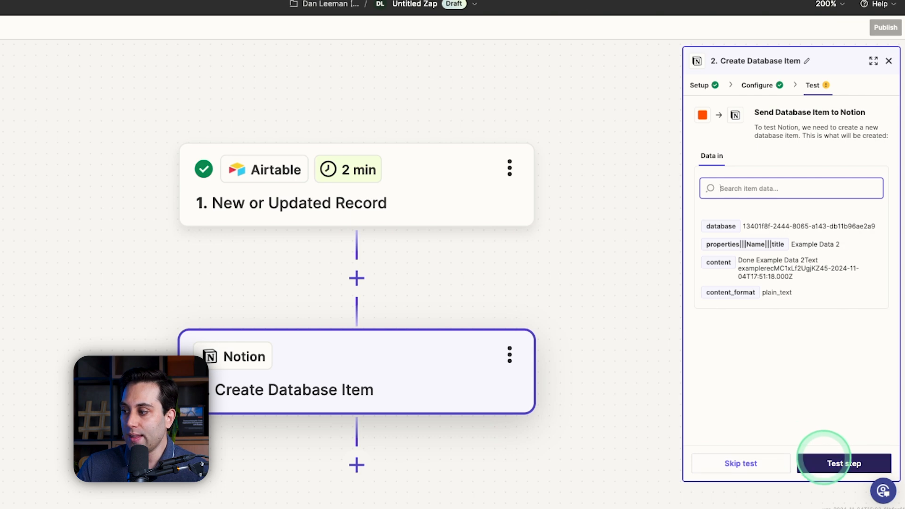
left_click(831, 462)
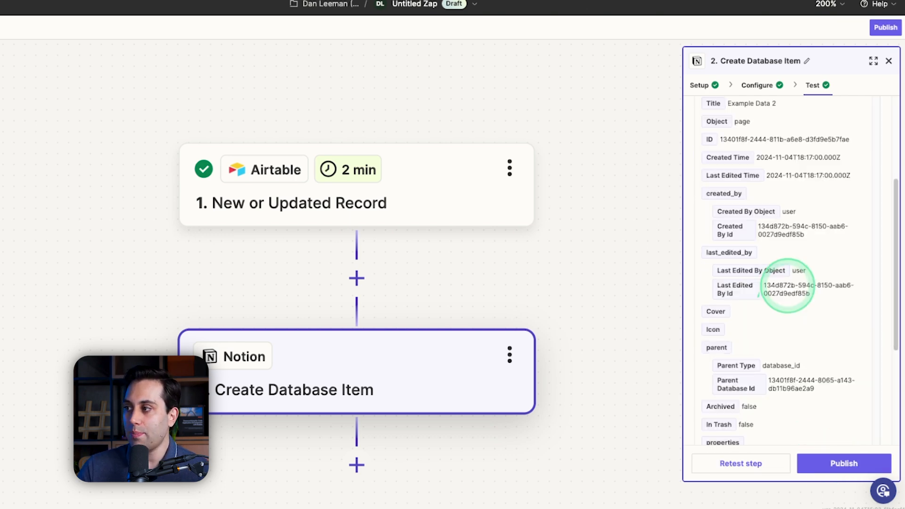
scroll(788, 286, "up", 4)
left_click(775, 230)
scroll(782, 257, "down", 1)
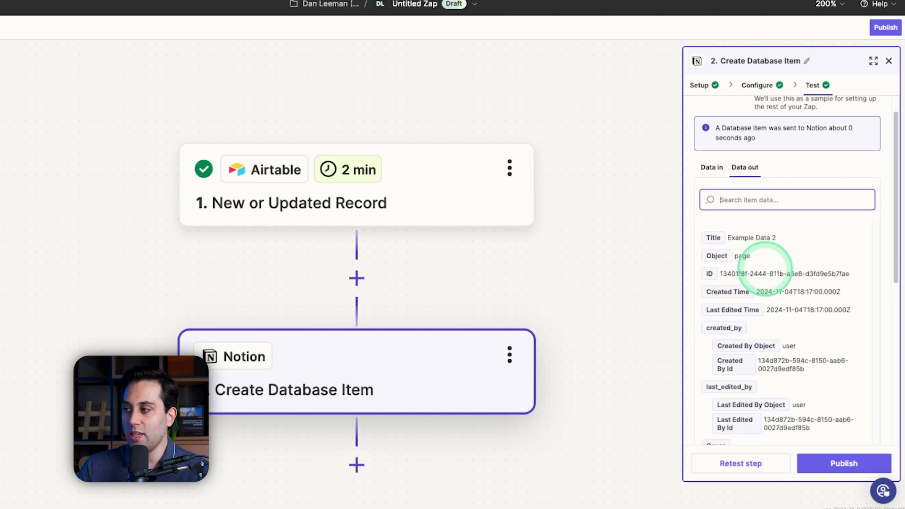
scroll(764, 268, "down", 10)
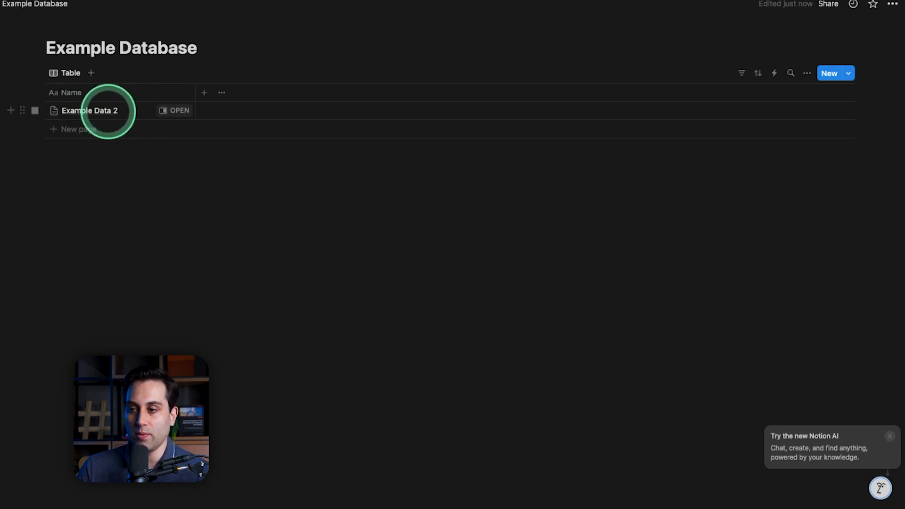
Switch to Notion and open the Example Data 2 item in Example Database to check its content.
left_click(180, 111)
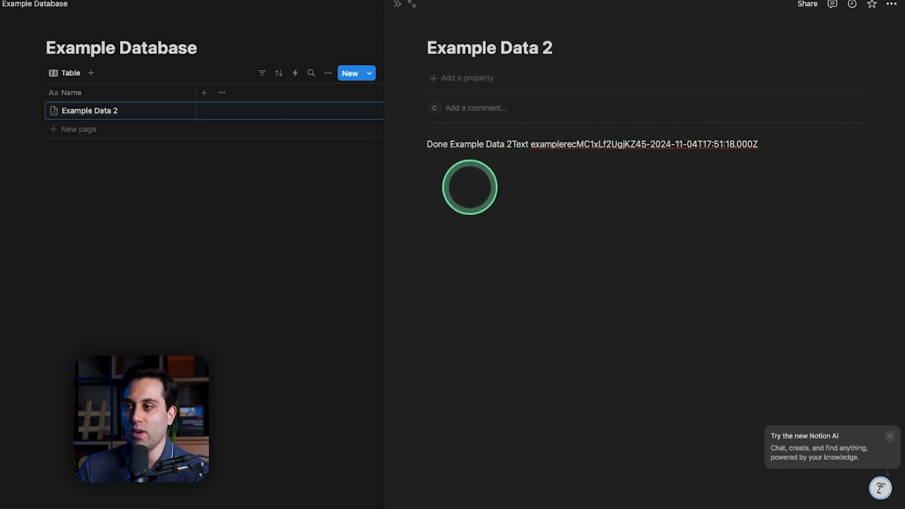
left_click(259, 210)
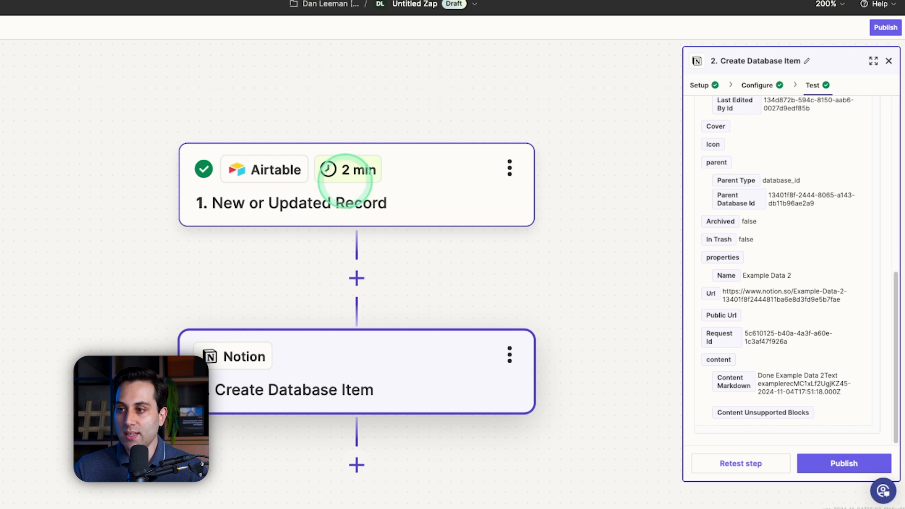
Return to Zapier and rename the Zap as "Airtable Zapier Integration Example".
scroll(390, 247, "down", 3)
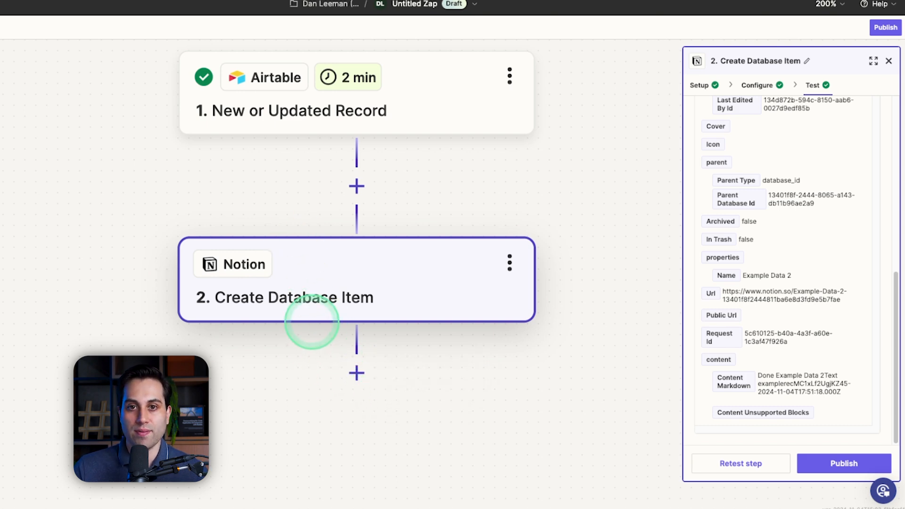
scroll(312, 322, "up", 1)
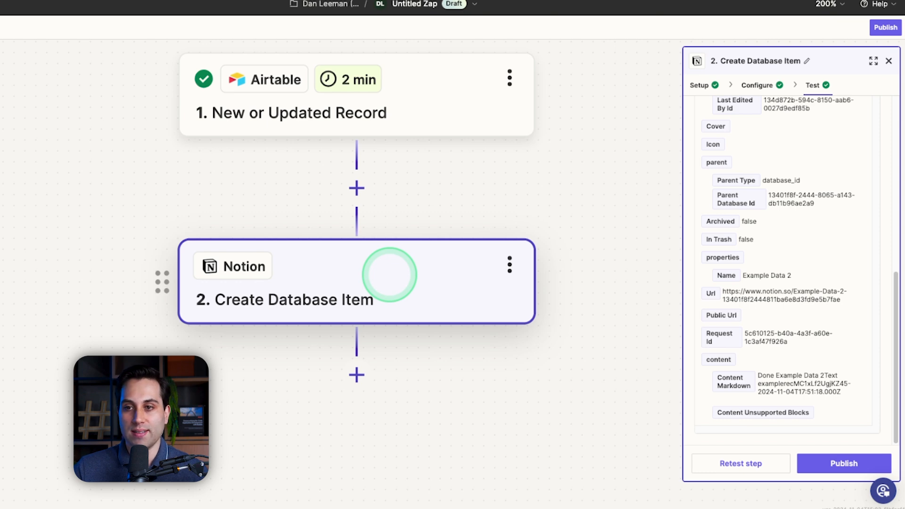
scroll(382, 286, "up", 2)
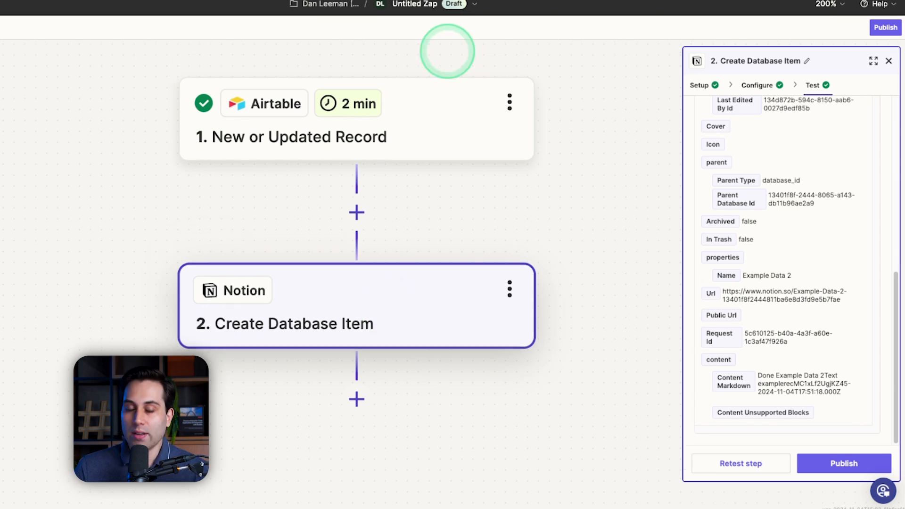
left_click(415, 5)
left_click(398, 34)
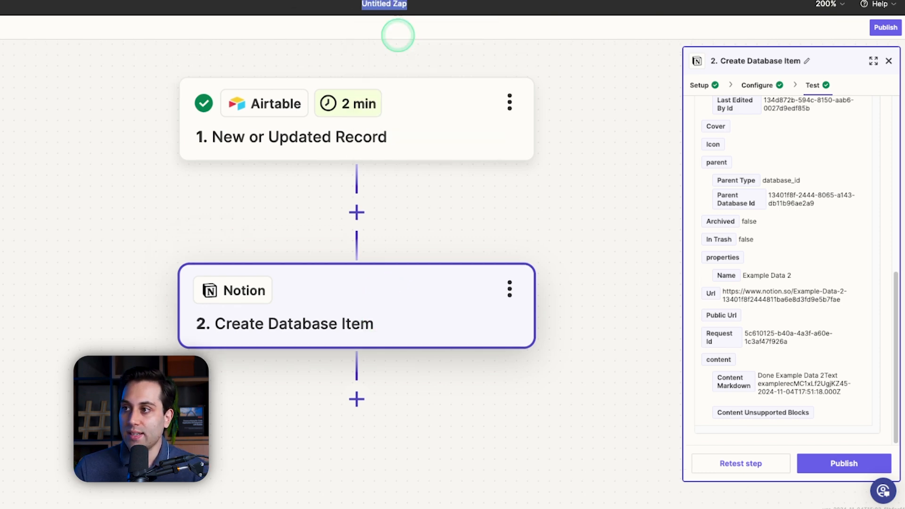
type("Airtable Zapier Integration Example")
left_click(499, 68)
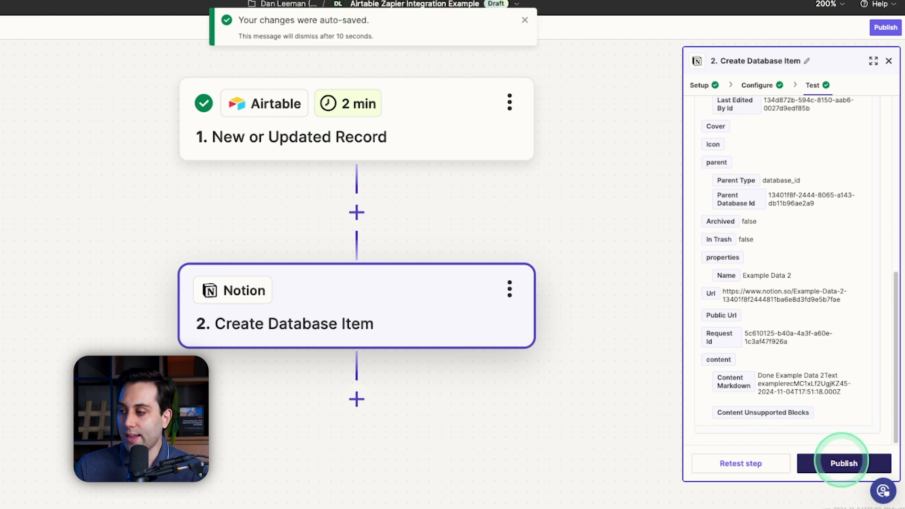
Publish the Zap with its Airtable trigger and Notion action.
left_click(843, 464)
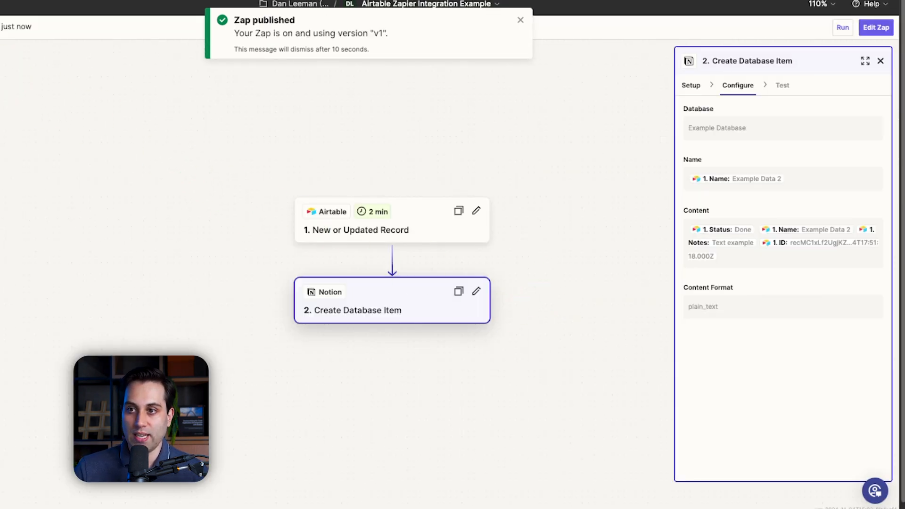
left_click(318, 130)
left_click_drag(415, 158, 352, 102)
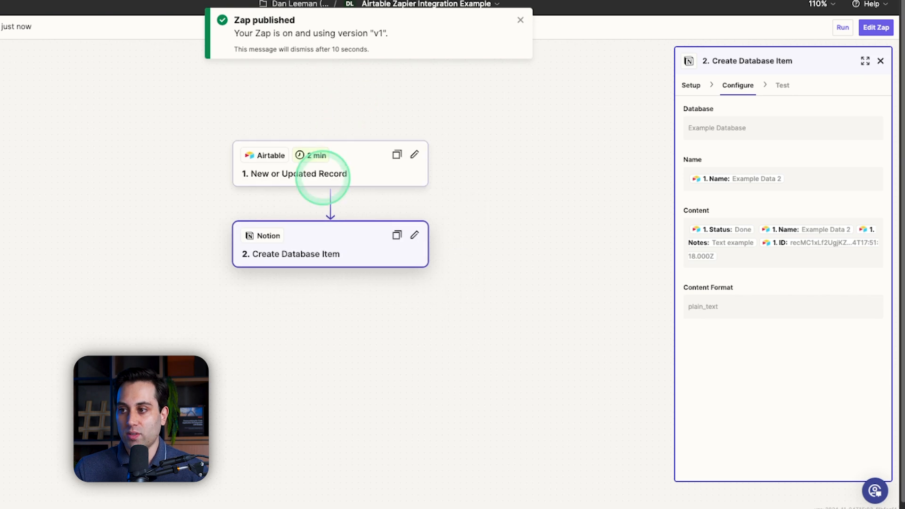
scroll(330, 174, "up", 3)
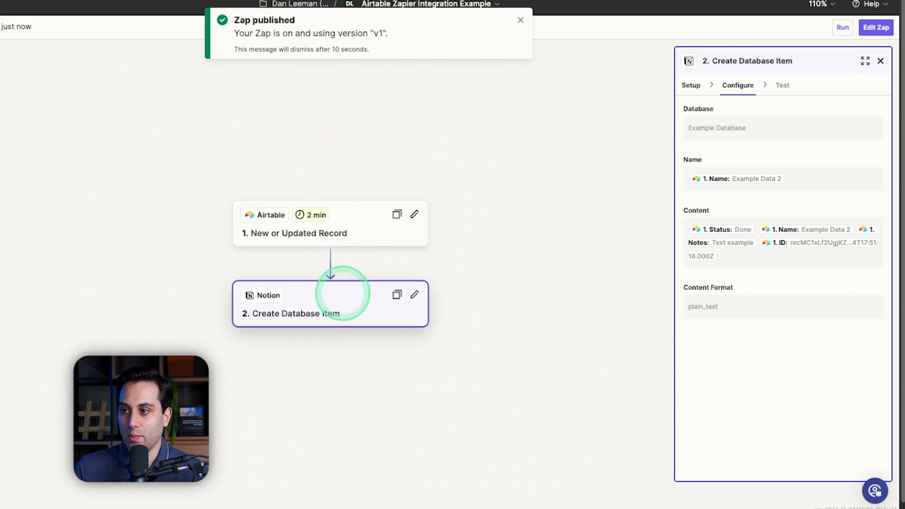
scroll(288, 324, "up", 5)
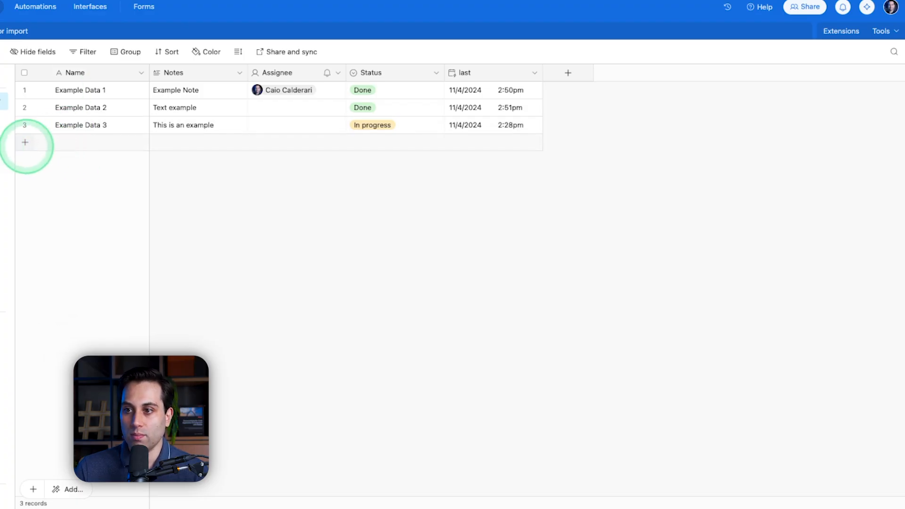
Switch to Airtable and add a record named "New Record" with the note "Add something" and status Done.
left_click(25, 142)
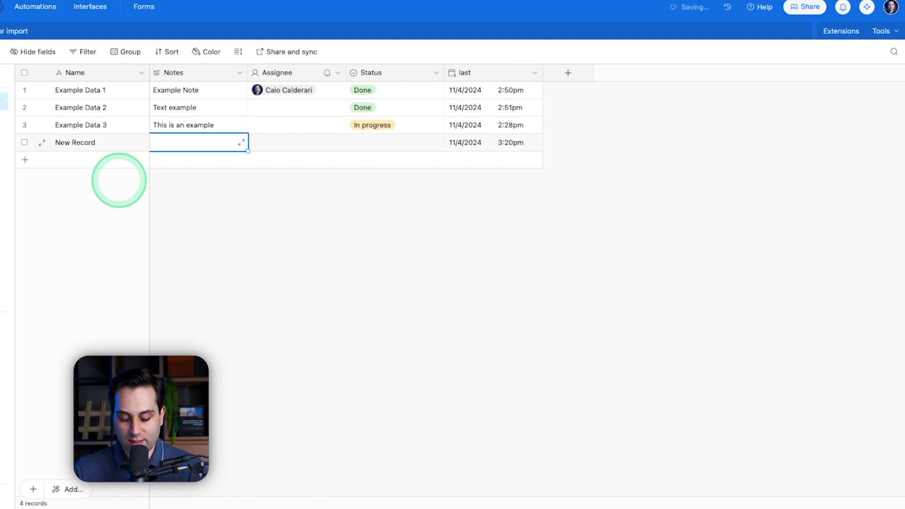
type("Add something")
left_click(428, 142)
left_click(428, 141)
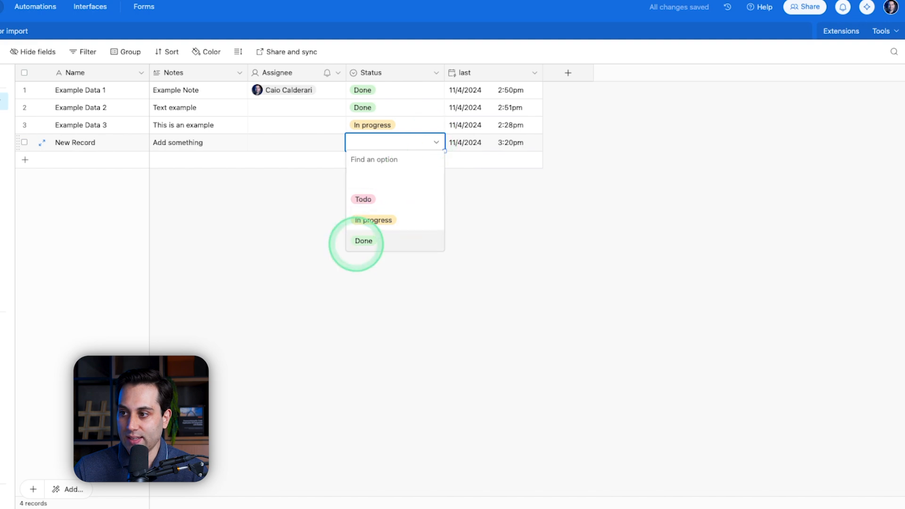
left_click(364, 238)
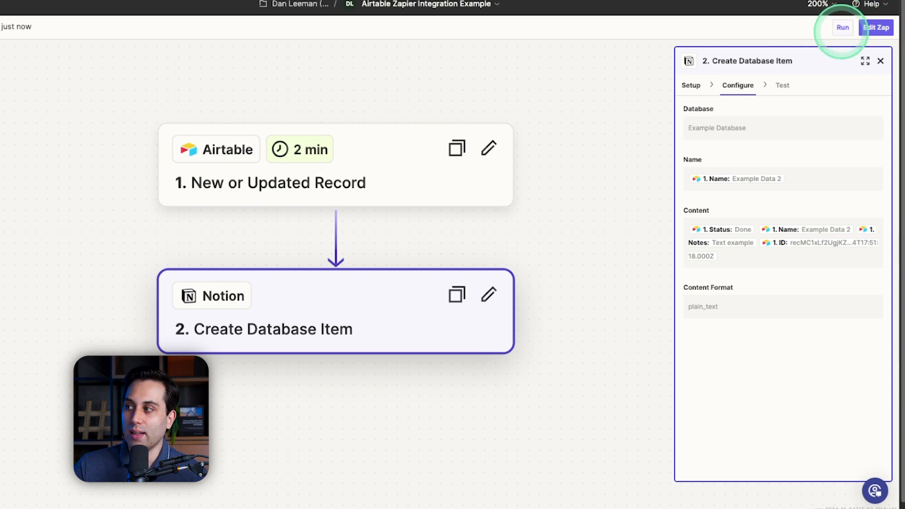
Return to Zapier and run the published Zap manually.
left_click(844, 28)
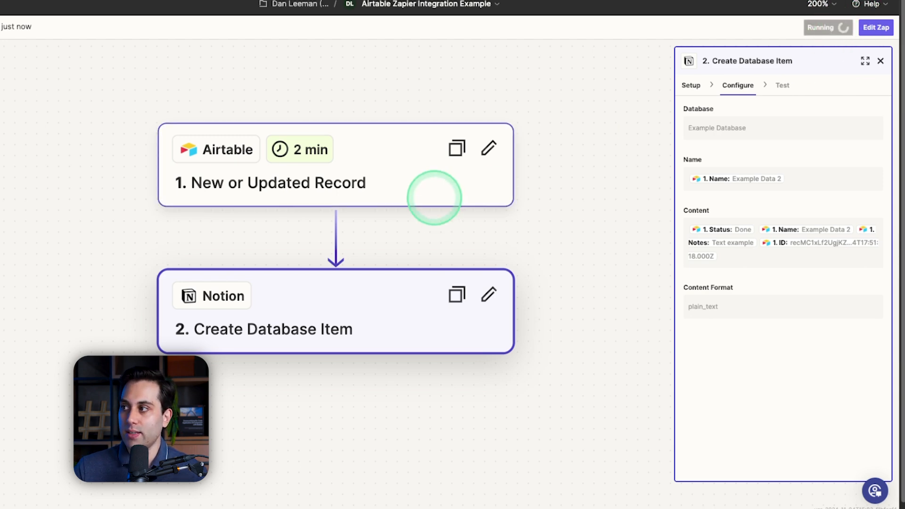